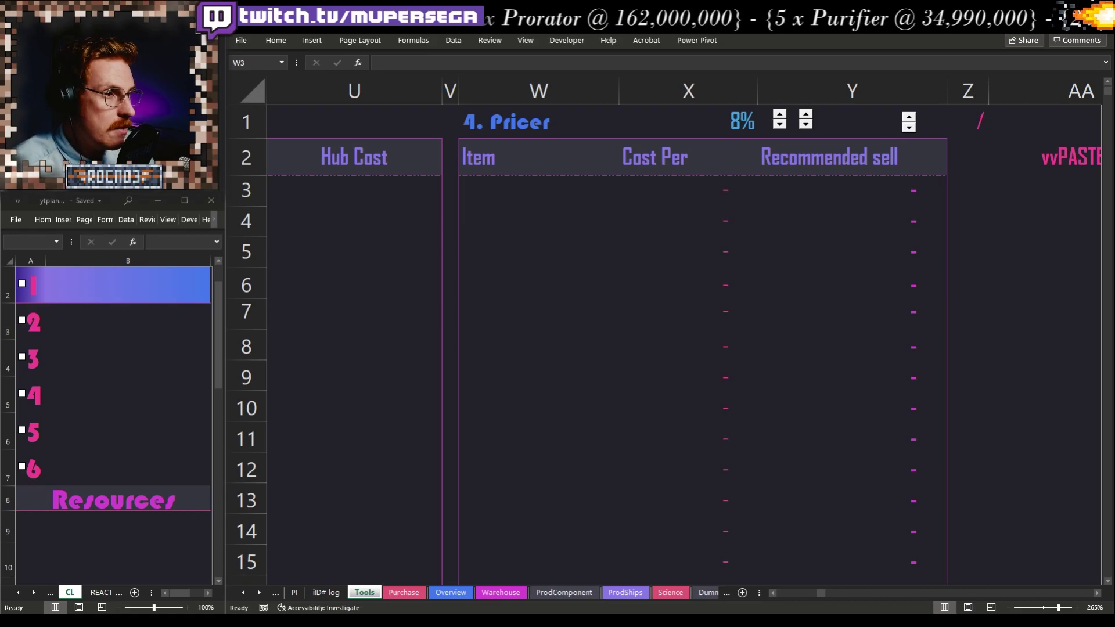
Return to the workbook's Tools sheet and bring the Filter section into view
{"action": "key", "text": "alt+Tab"}
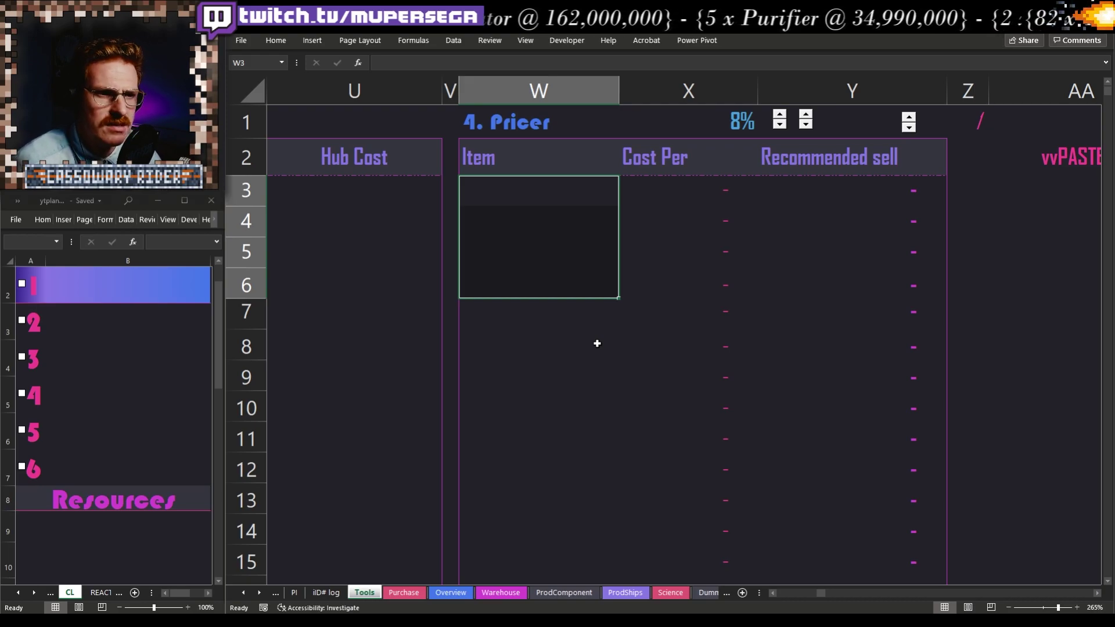
{"action": "left_click", "coordinate": [597, 344]}
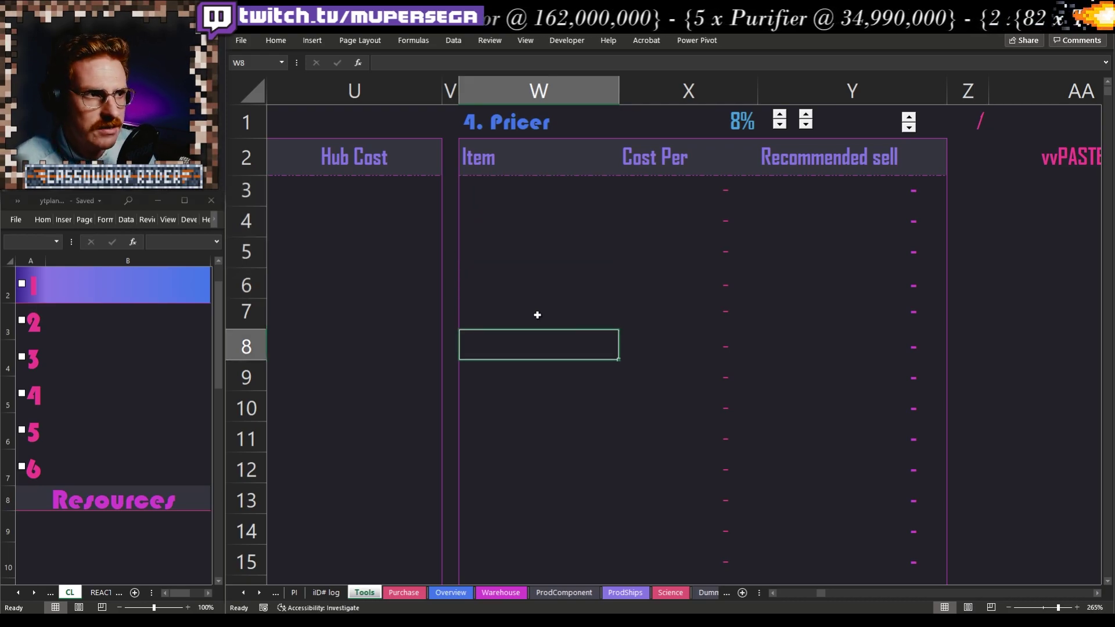
{"action": "left_click_drag", "start_coordinate": [541, 190], "coordinate": [557, 351]}
{"action": "left_click", "coordinate": [640, 398]}
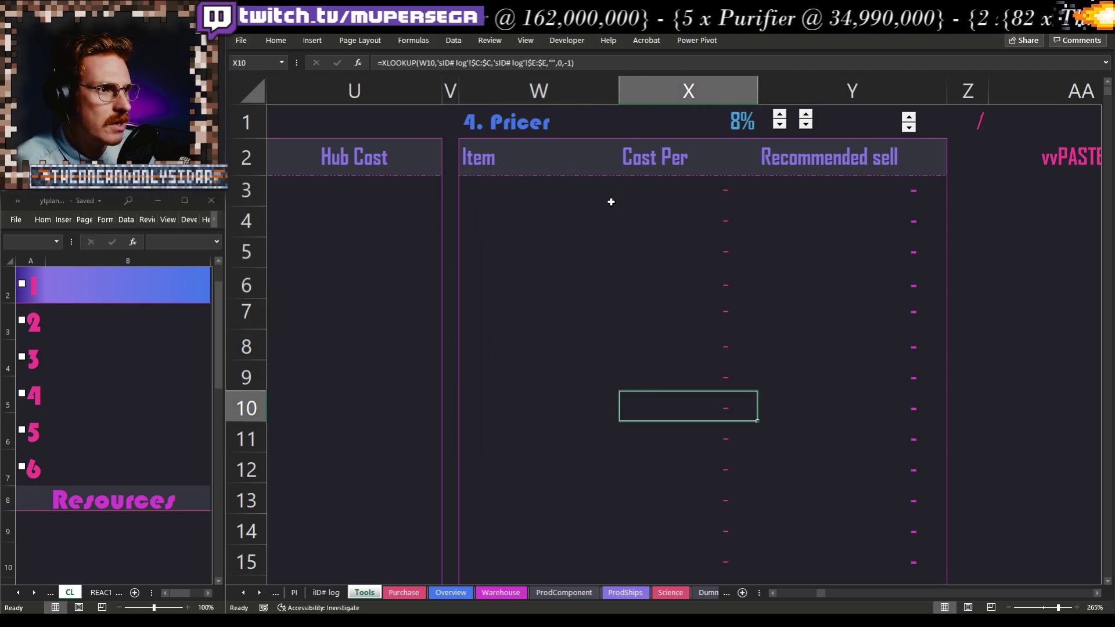
{"action": "left_click", "coordinate": [521, 182]}
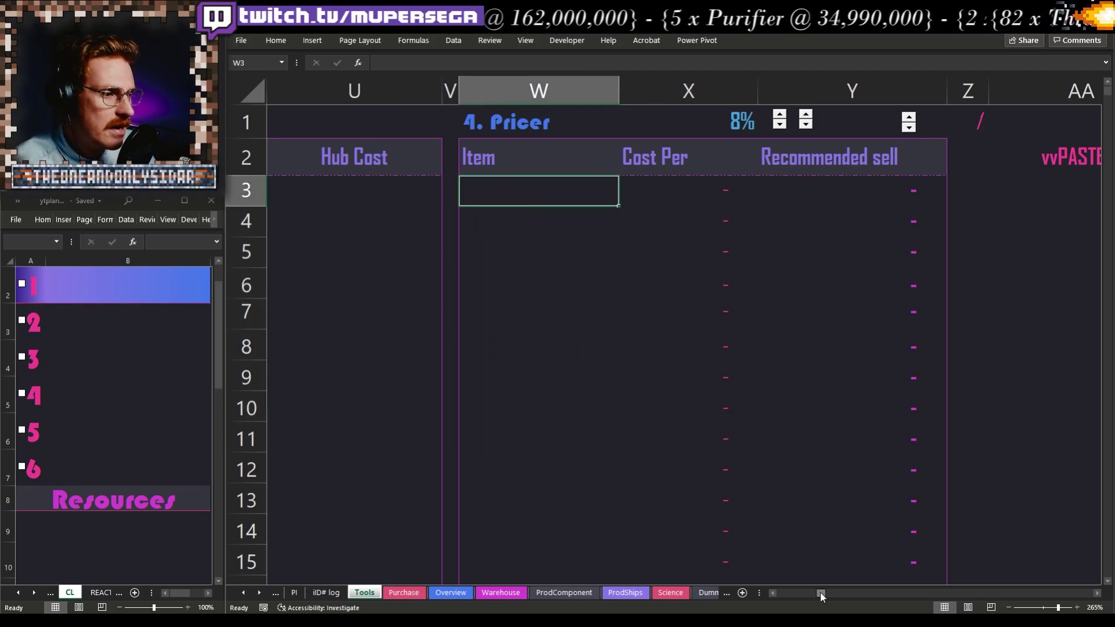
{"action": "left_click_drag", "start_coordinate": [820, 592], "coordinate": [775, 594]}
{"action": "scroll", "coordinate": [586, 358], "scroll_direction": "down", "scroll_amount": 2}
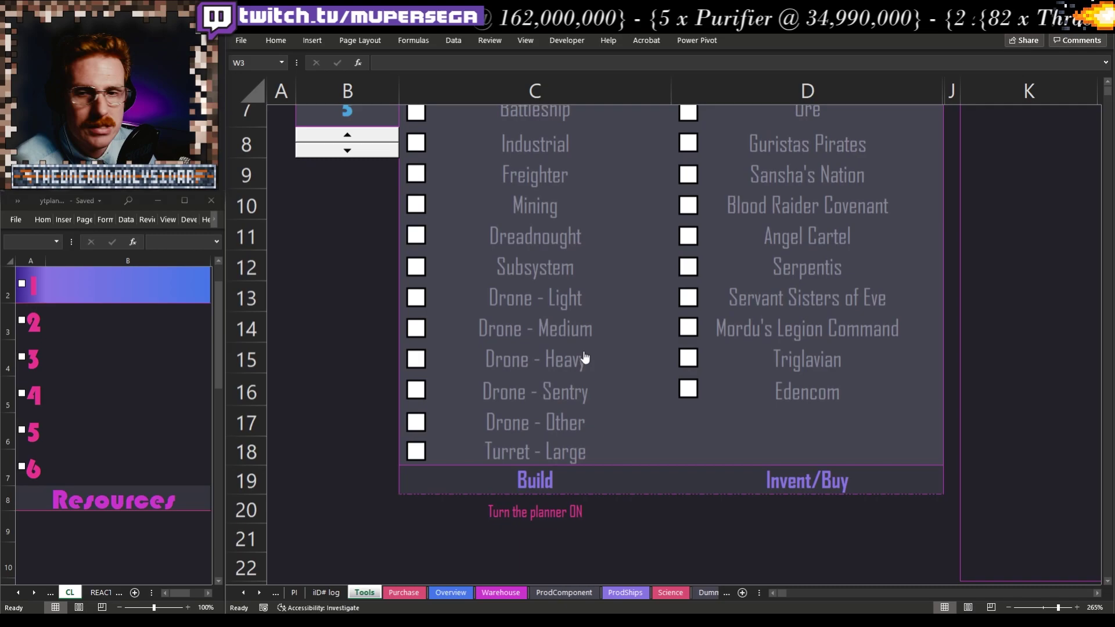
{"action": "scroll", "coordinate": [586, 358], "scroll_direction": "up", "scroll_amount": 2}
Tick the Frigate and Battlecruiser ship types and the Caldari and Gallente races
{"action": "left_click", "coordinate": [535, 198]}
{"action": "left_click", "coordinate": [535, 288]}
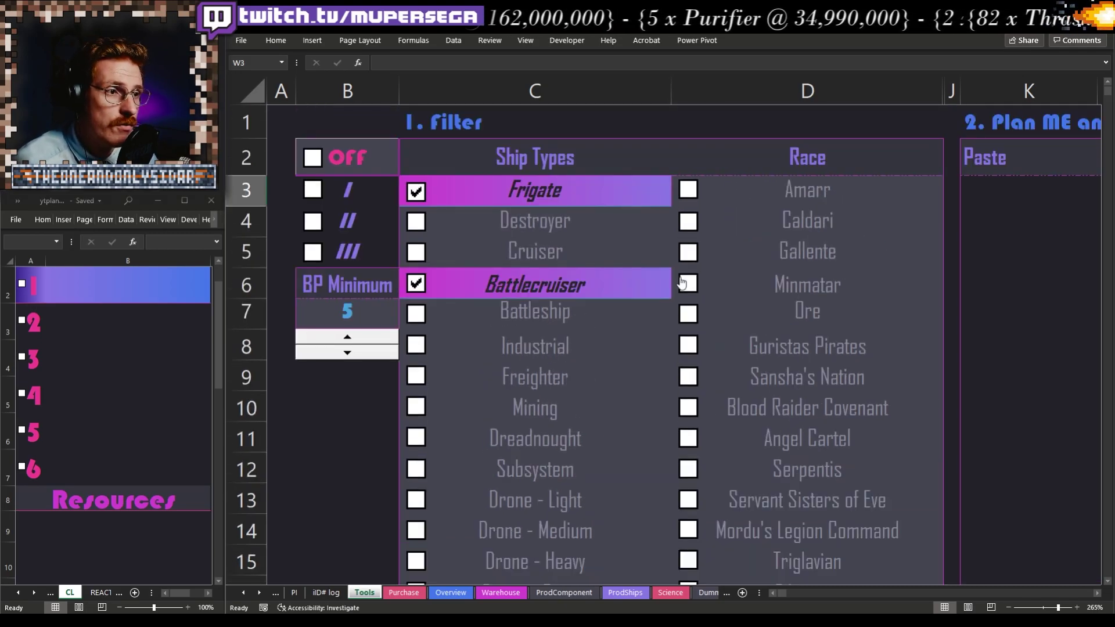
{"action": "left_click", "coordinate": [732, 230]}
{"action": "left_click", "coordinate": [764, 254]}
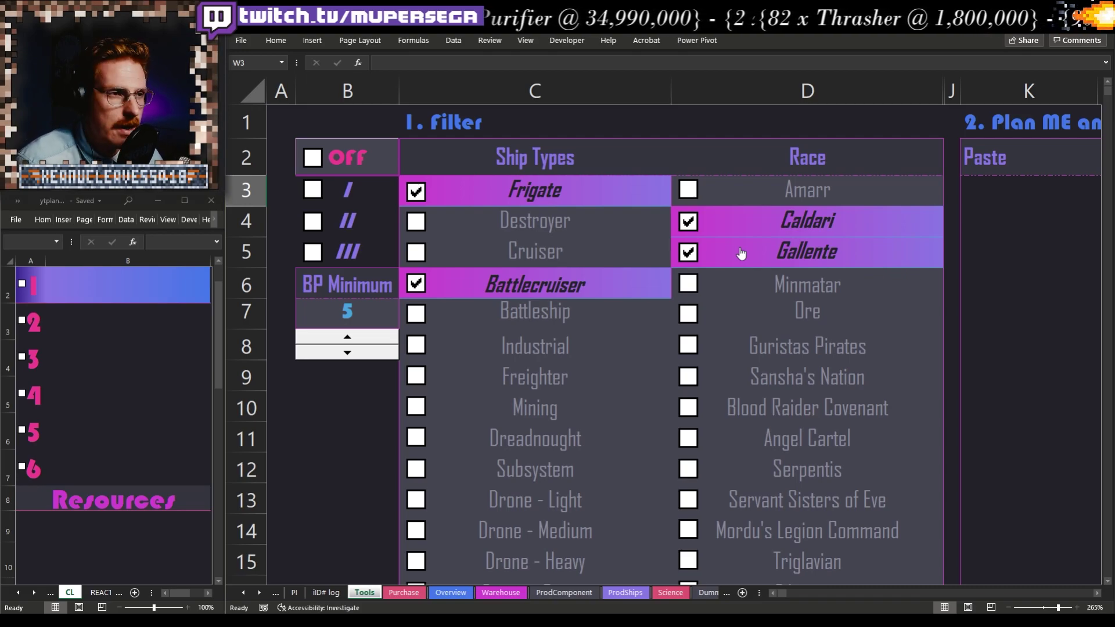
Untick Caldari, Gallente, Frigate and Battlecruiser so no filter boxes remain checked
{"action": "left_click", "coordinate": [788, 235]}
{"action": "left_click", "coordinate": [790, 251]}
{"action": "left_click", "coordinate": [540, 201]}
{"action": "left_click", "coordinate": [636, 294]}
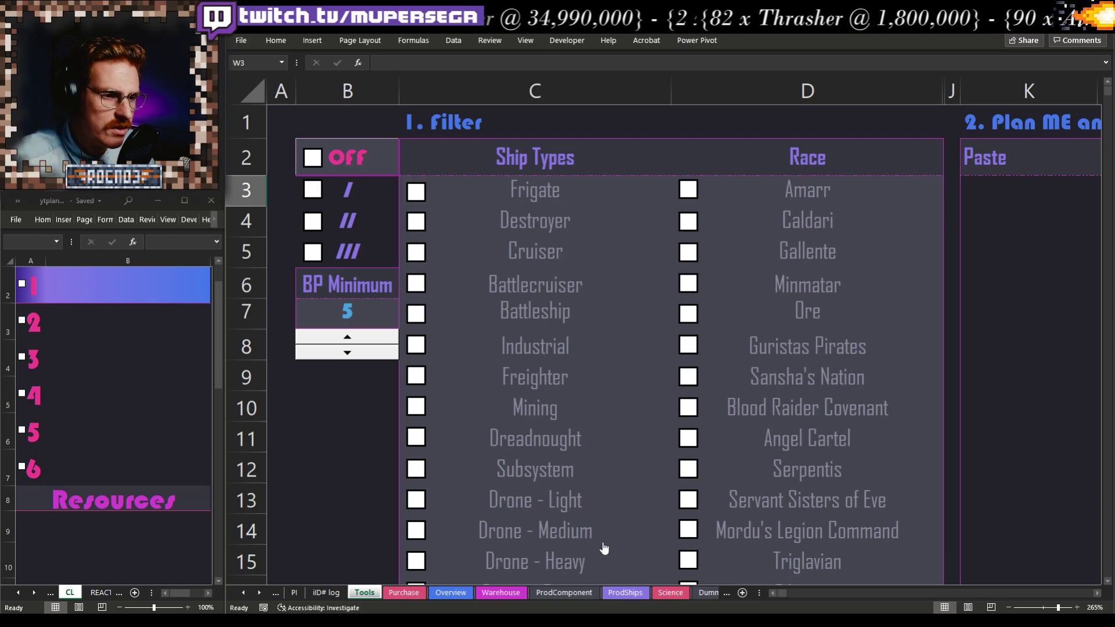
{"action": "left_click", "coordinate": [558, 593]}
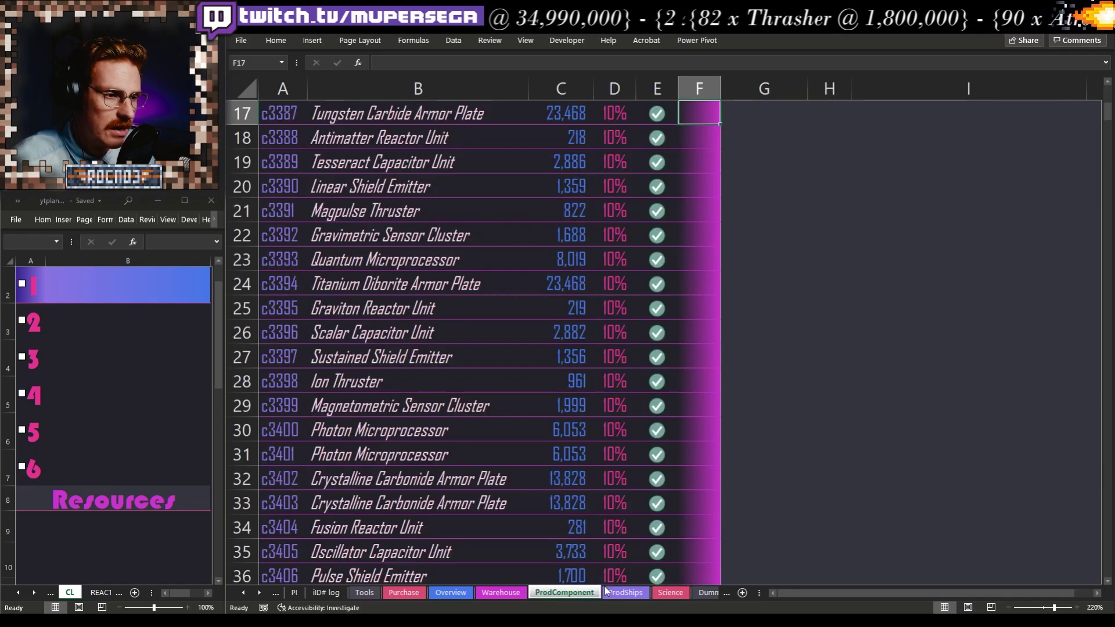
{"action": "left_click", "coordinate": [635, 596]}
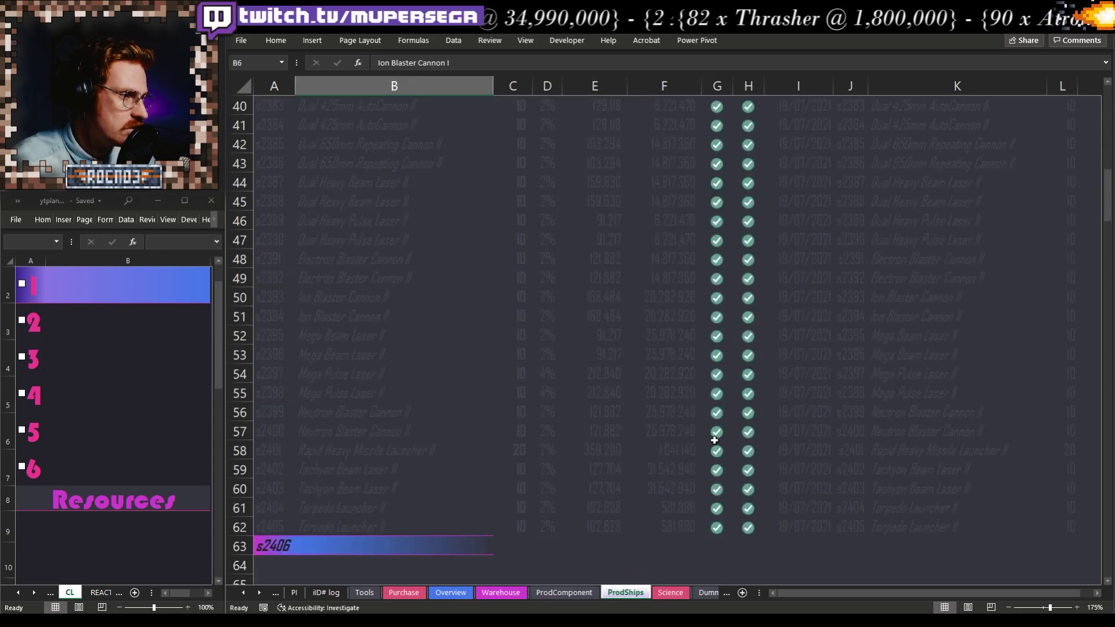
{"action": "scroll", "coordinate": [813, 464], "scroll_direction": "up", "scroll_amount": 6}
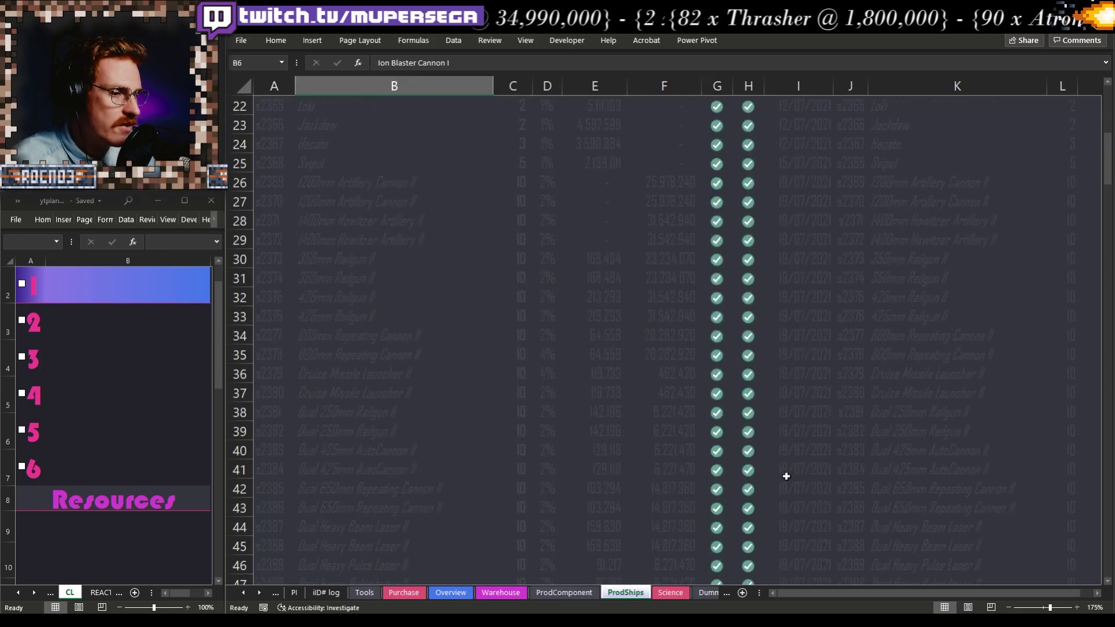
{"action": "left_click", "coordinate": [675, 595]}
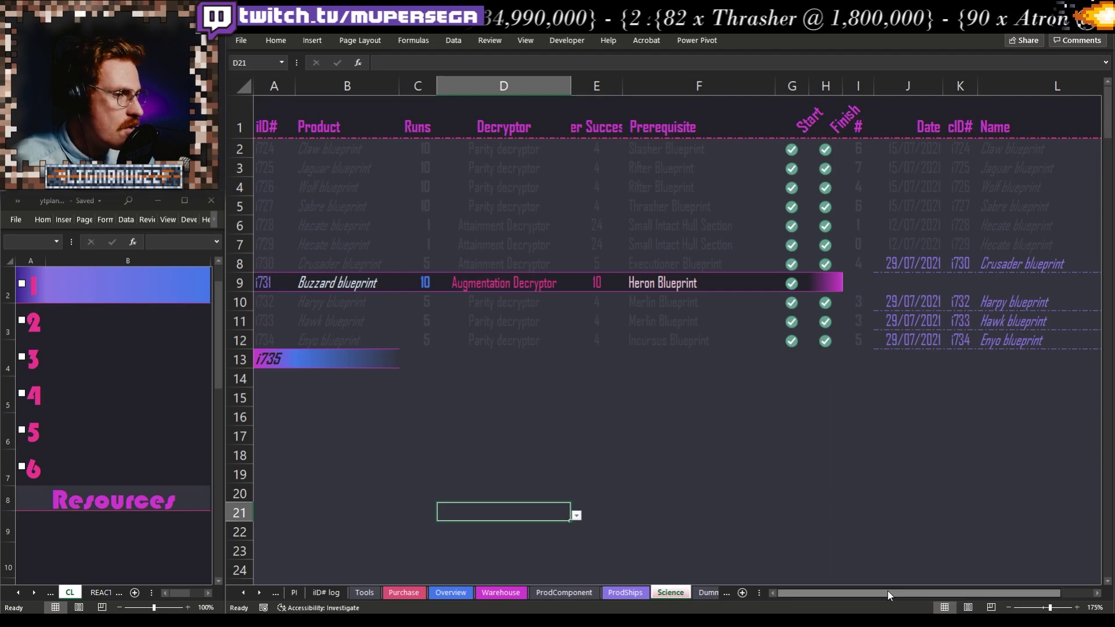
{"action": "scroll", "coordinate": [849, 306], "scroll_direction": "right", "scroll_amount": 3}
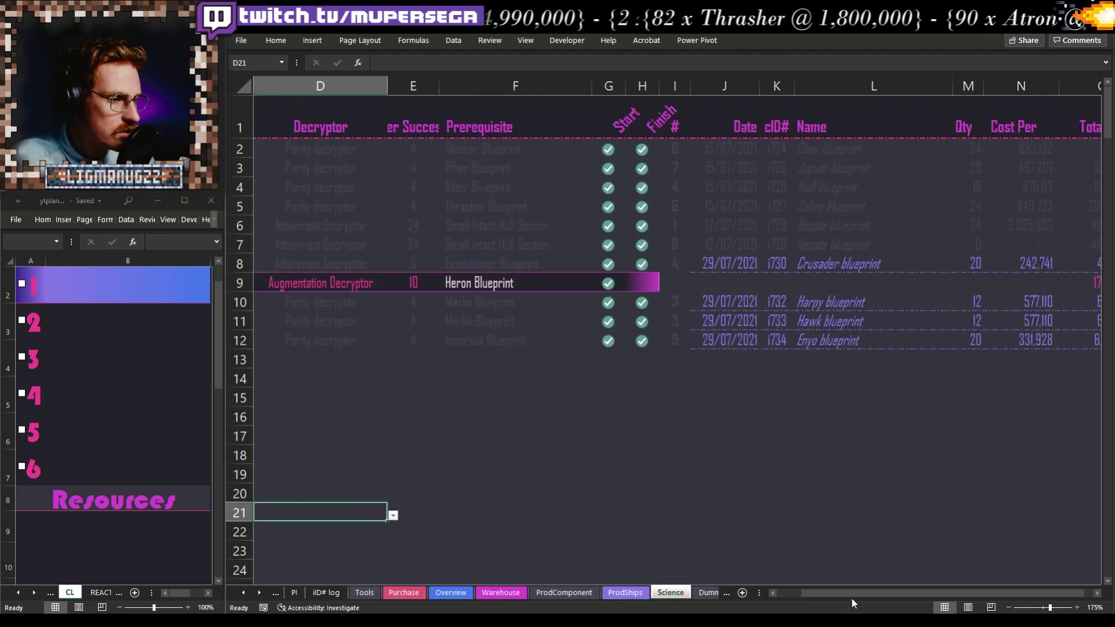
{"action": "left_click_drag", "start_coordinate": [834, 593], "coordinate": [776, 591]}
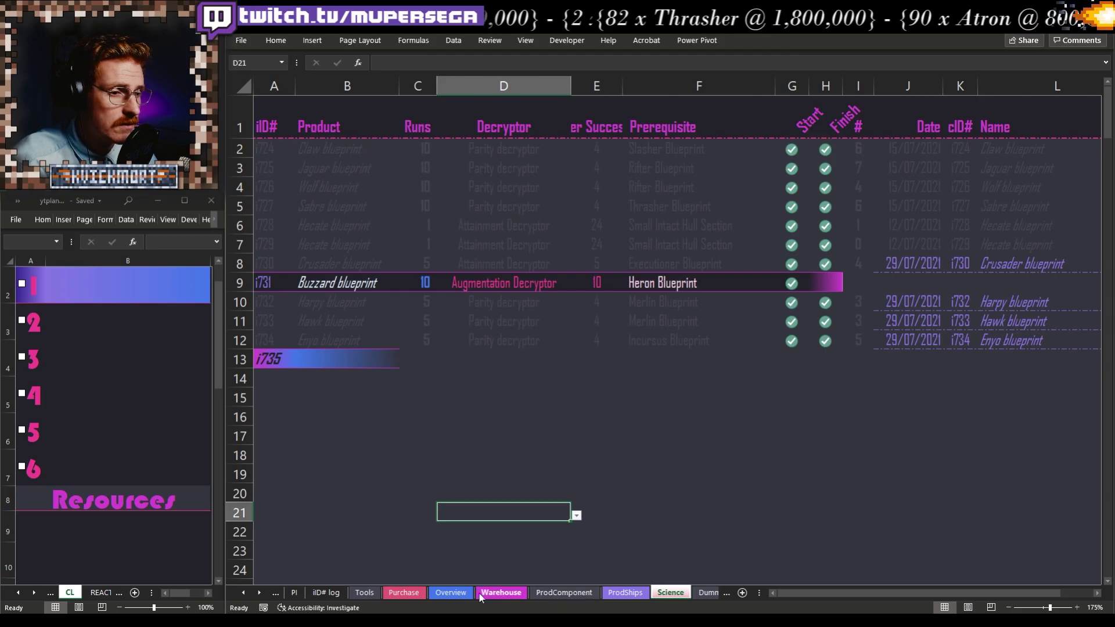
{"action": "left_click", "coordinate": [364, 593]}
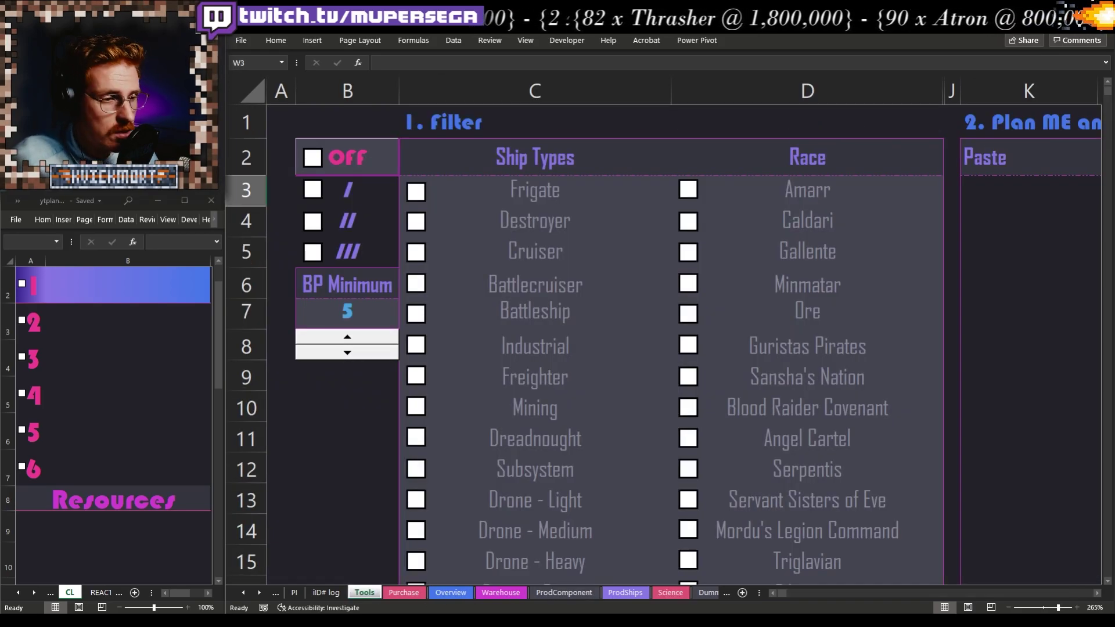
Enter Anathema as the Pricer item in W3, pricing it at 19,911,405 cost per
{"action": "left_click_drag", "start_coordinate": [785, 597], "coordinate": [799, 593]}
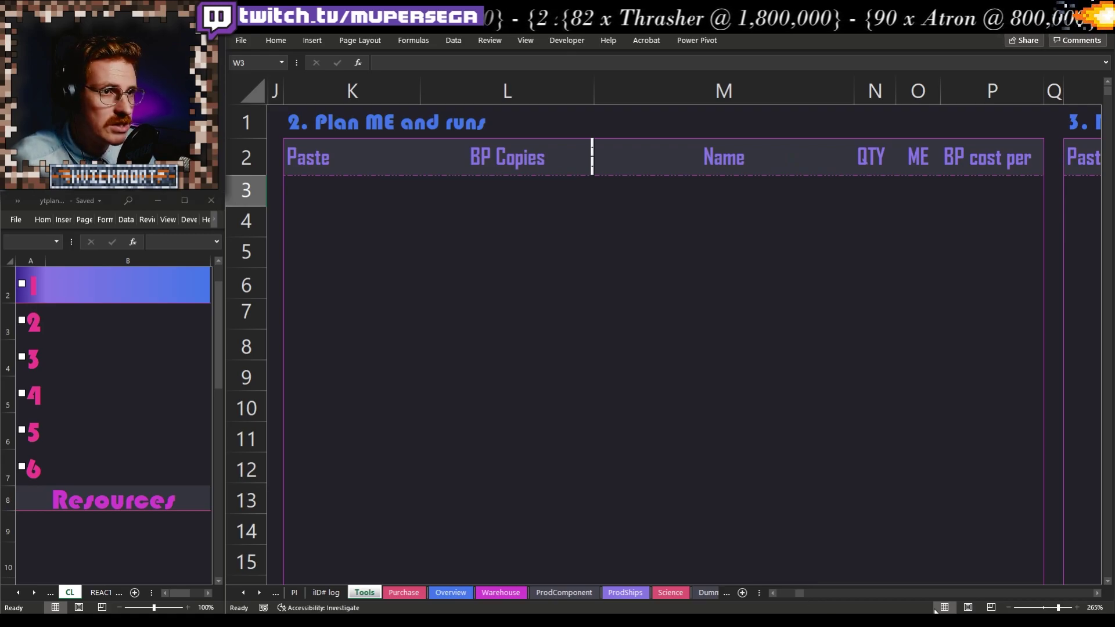
{"action": "scroll", "coordinate": [1097, 595], "scroll_direction": "right", "scroll_amount": 9}
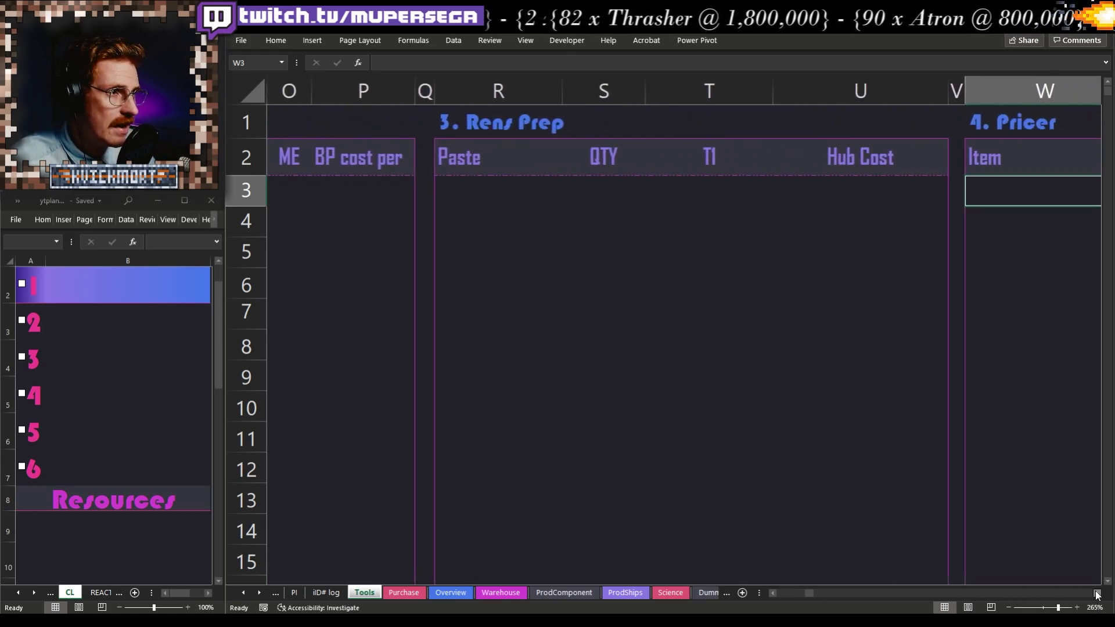
{"action": "scroll", "coordinate": [1097, 594], "scroll_direction": "right", "scroll_amount": 1}
{"action": "left_click", "coordinate": [689, 529]}
{"action": "left_click", "coordinate": [688, 438]}
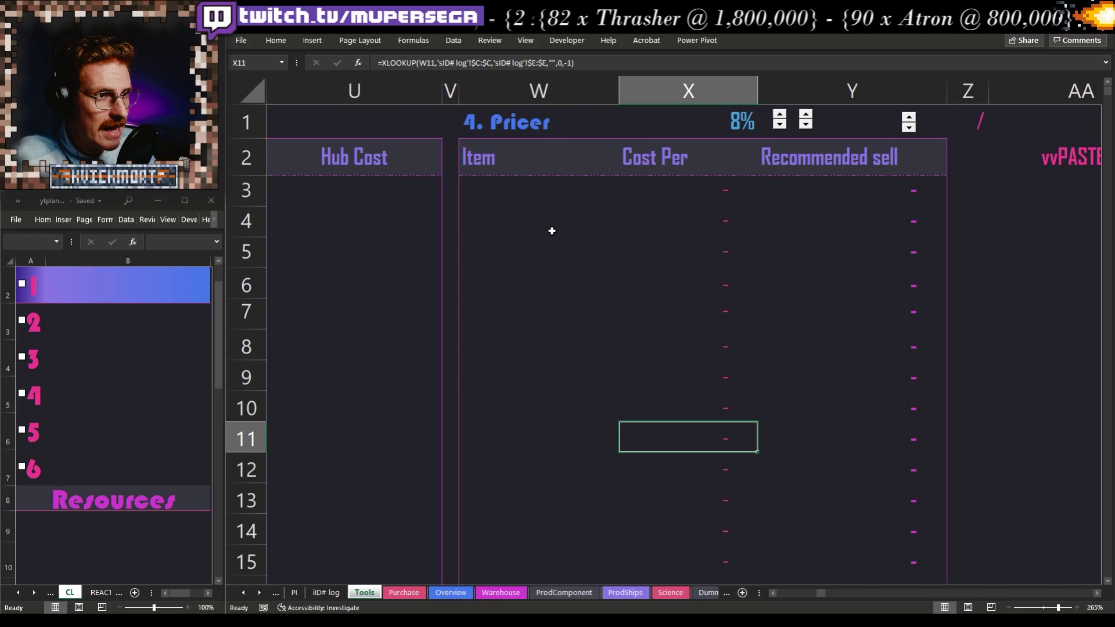
{"action": "left_click", "coordinate": [496, 193]}
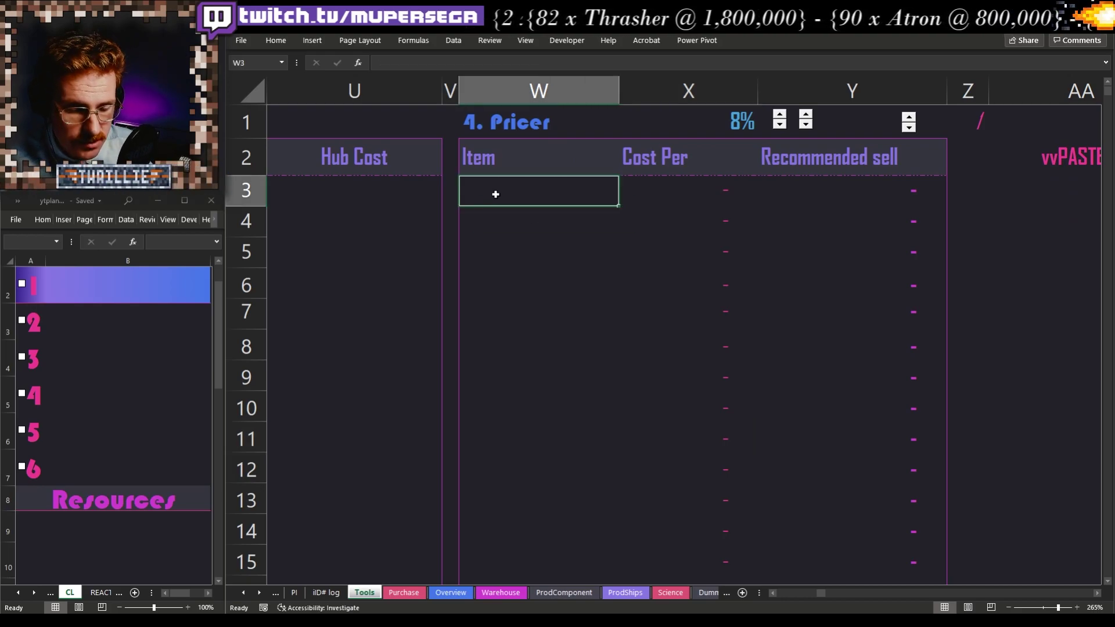
{"action": "type", "text": "An"}
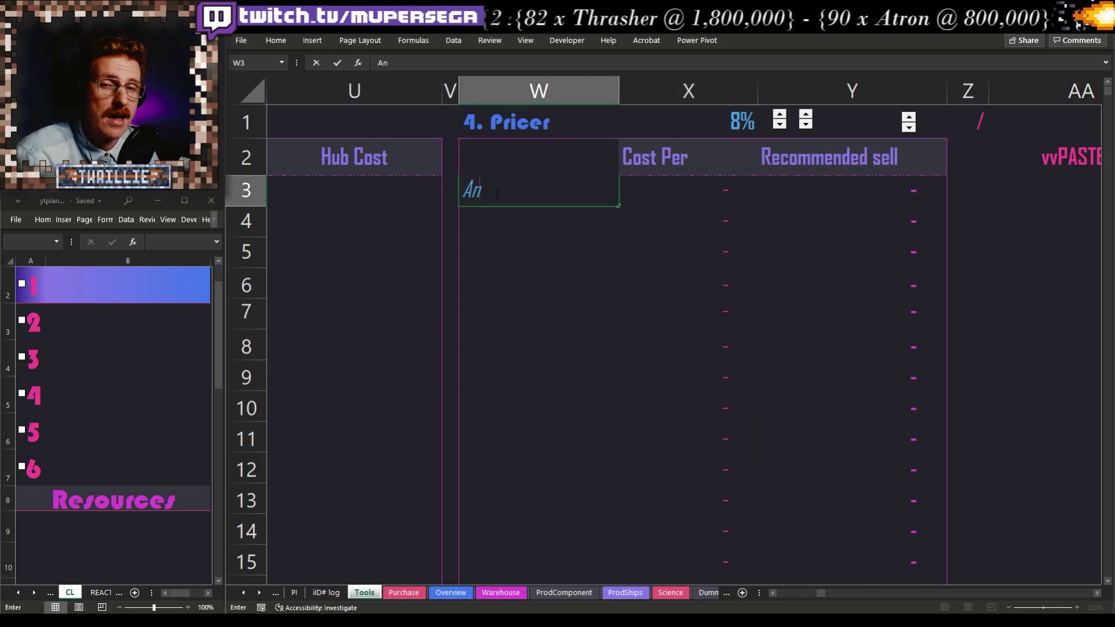
{"action": "type", "text": "athema"}
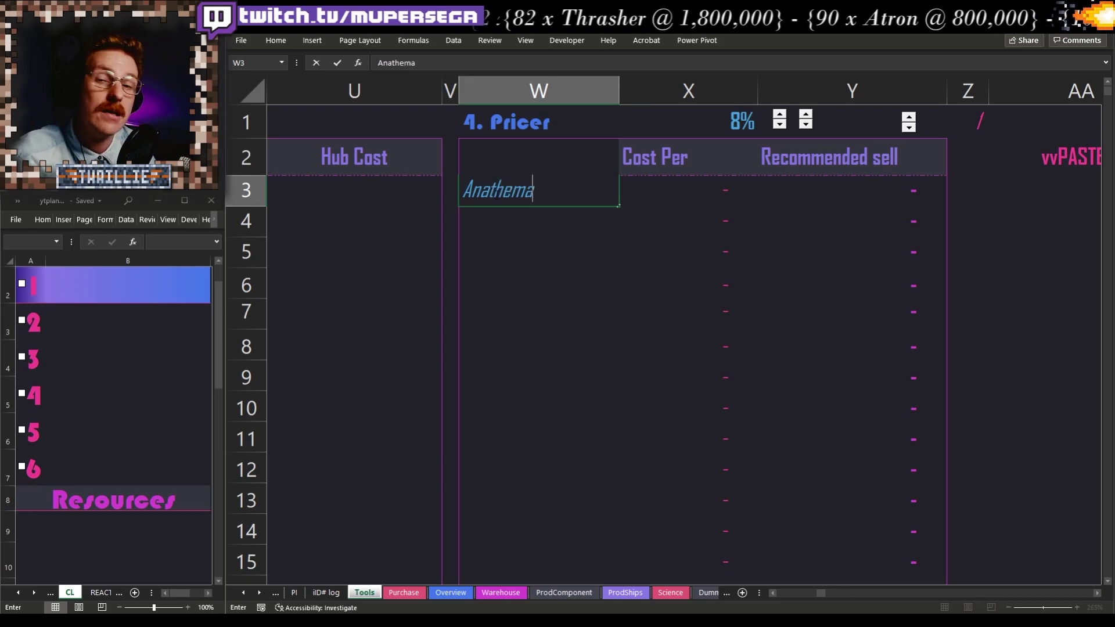
{"action": "key", "text": "Return"}
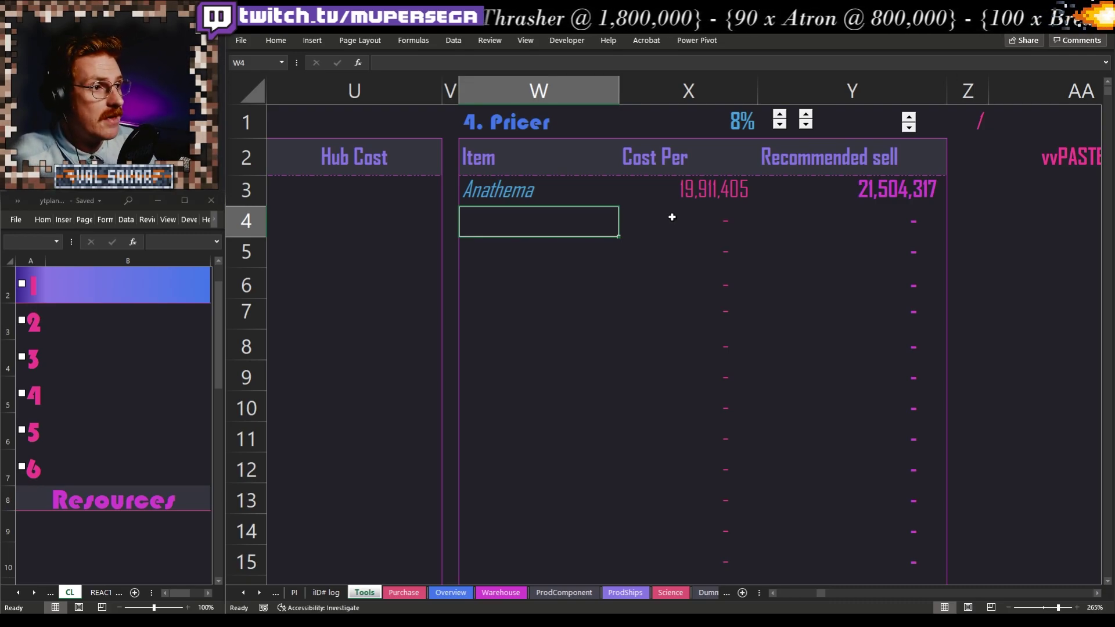
Step the markup spinner up three times, 8% to 23%, making Anathema's sell price 24,491,028
{"action": "left_click", "coordinate": [884, 188]}
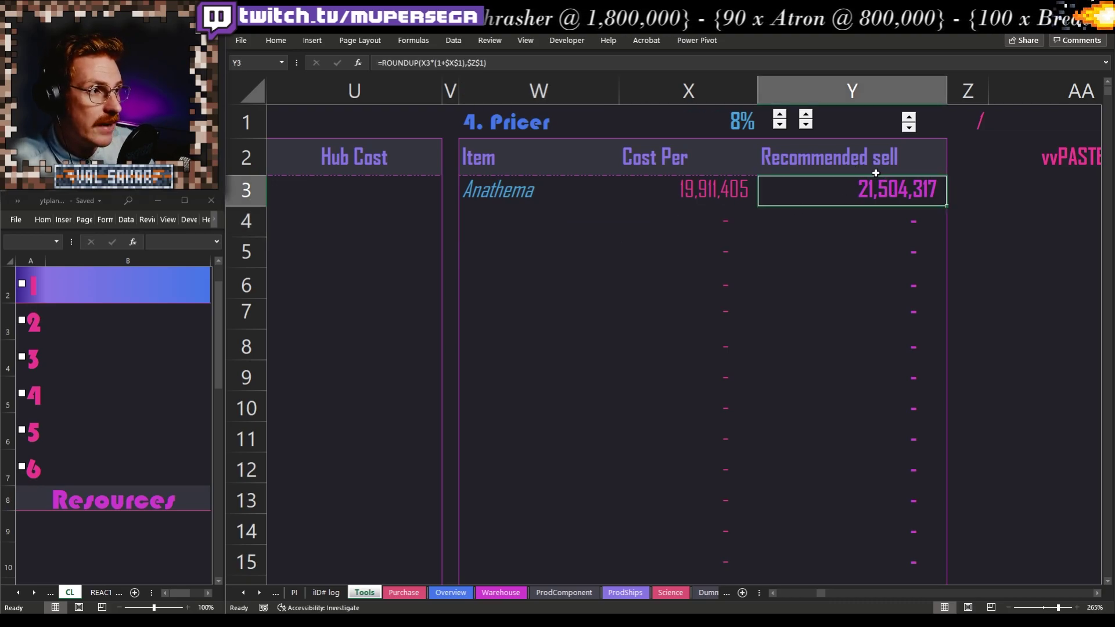
{"action": "left_click", "coordinate": [780, 115]}
{"action": "left_click", "coordinate": [780, 115]}
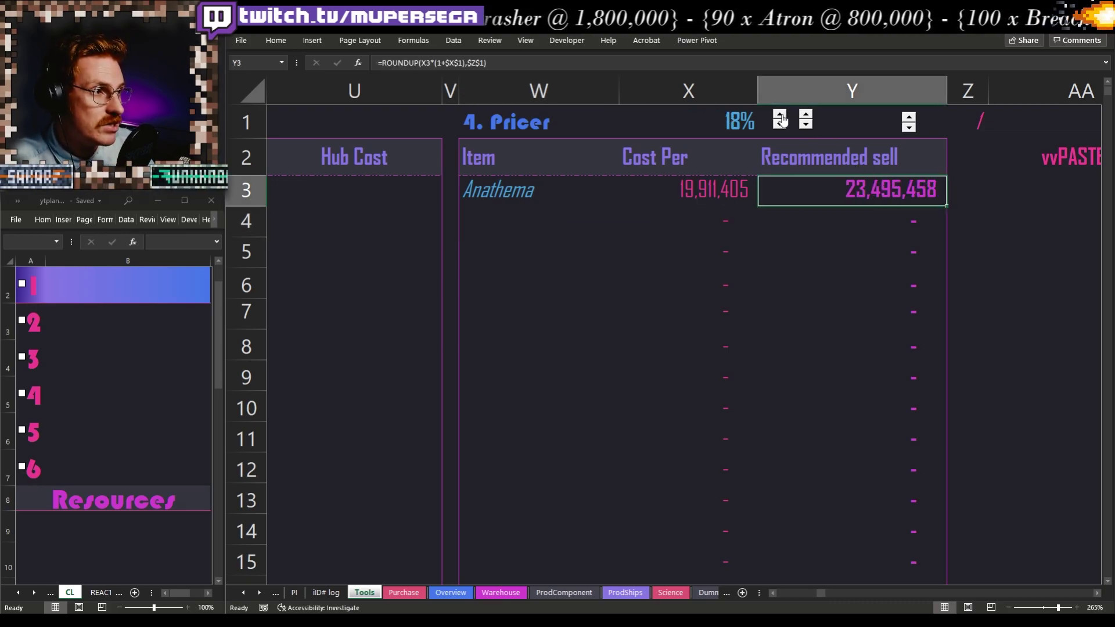
{"action": "left_click", "coordinate": [780, 115]}
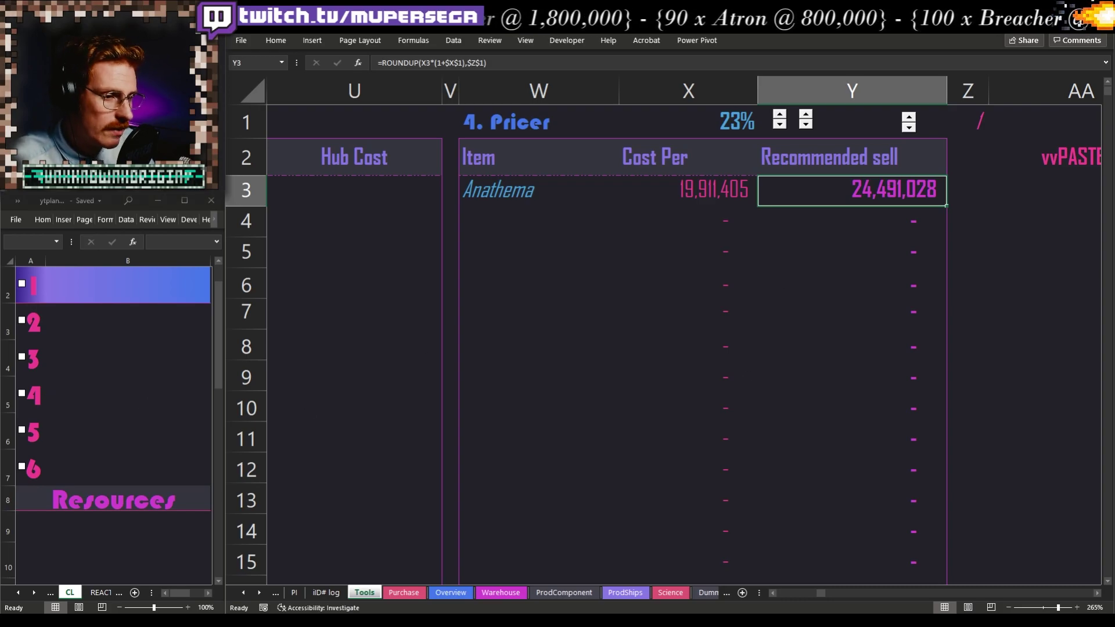
{"action": "left_click", "coordinate": [517, 606]}
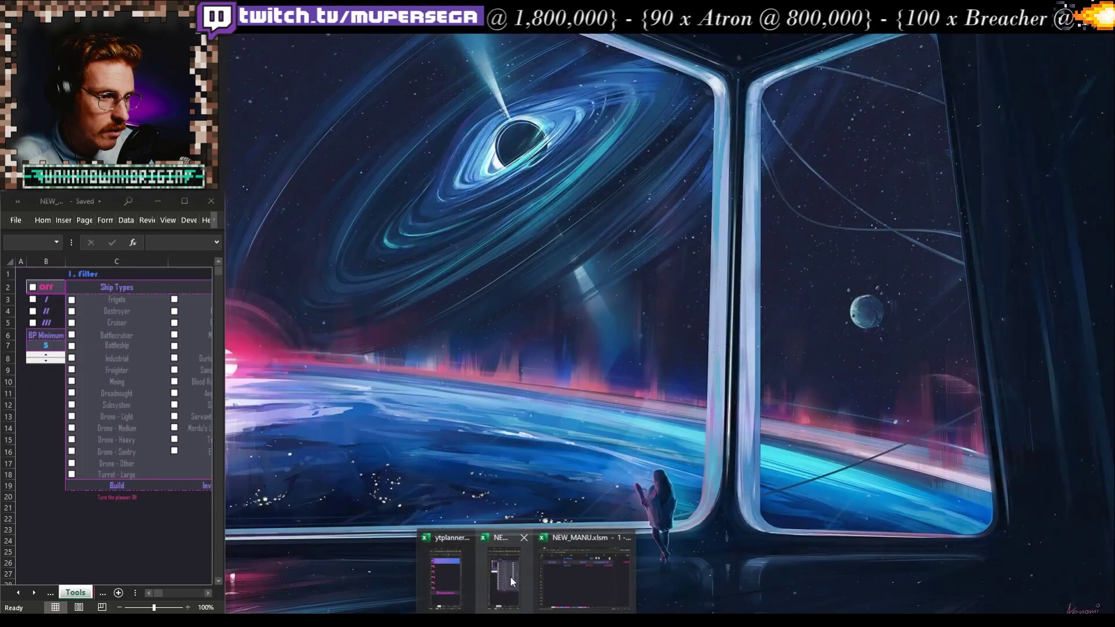
Switch to the NEW_MANU workbook and scroll right to its Pricer table showing Anathema
{"action": "left_click", "coordinate": [511, 578]}
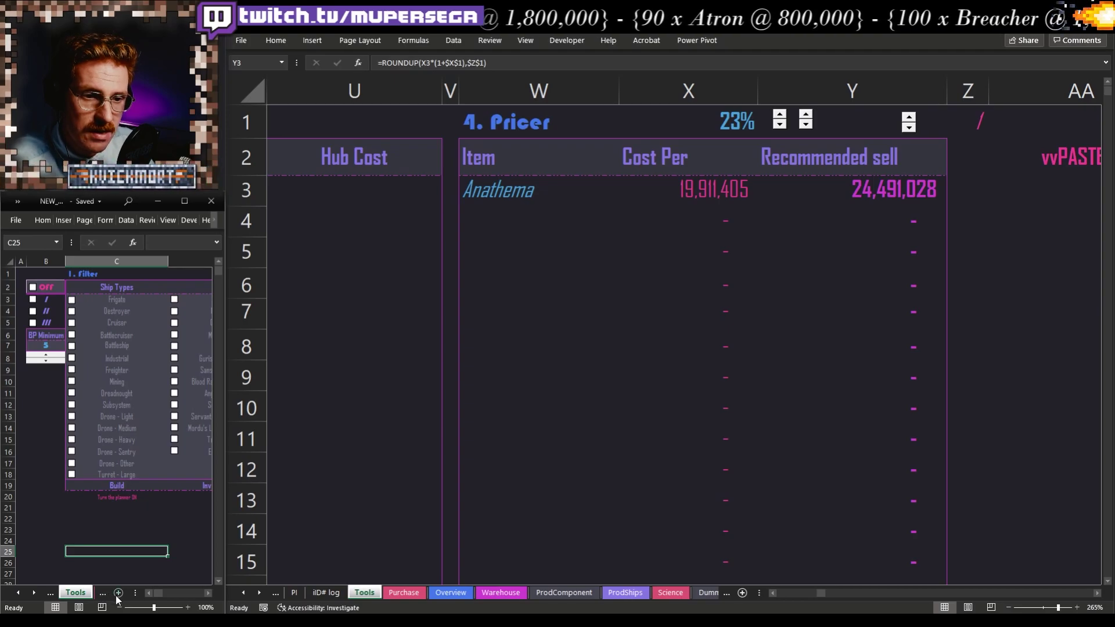
{"action": "left_click", "coordinate": [33, 593]}
{"action": "left_click", "coordinate": [33, 593]}
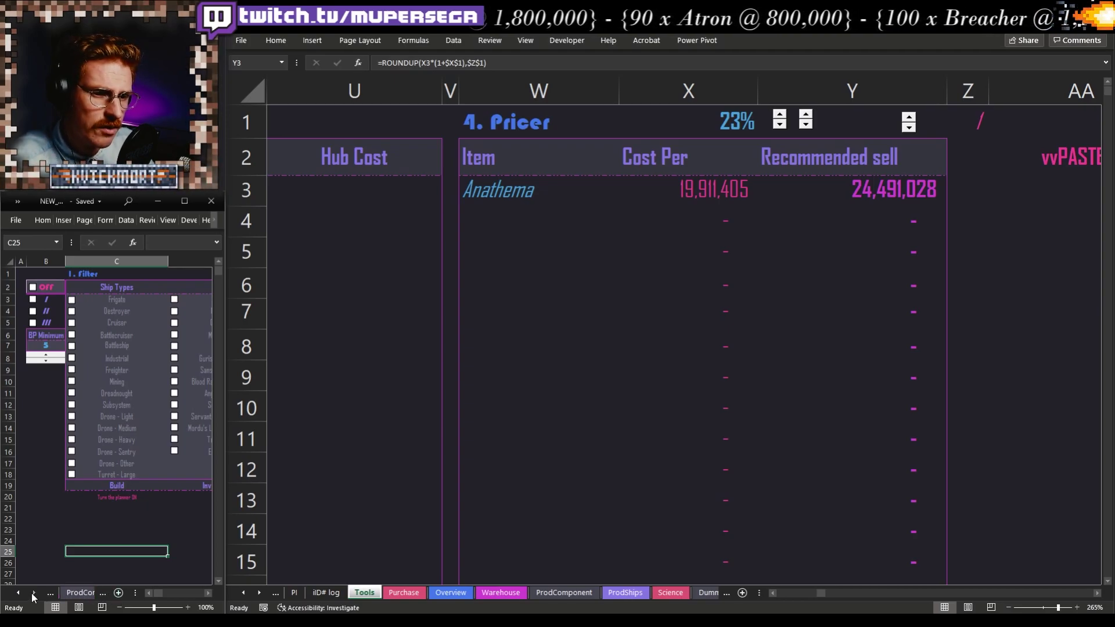
{"action": "left_click", "coordinate": [33, 593]}
{"action": "left_click", "coordinate": [208, 593]}
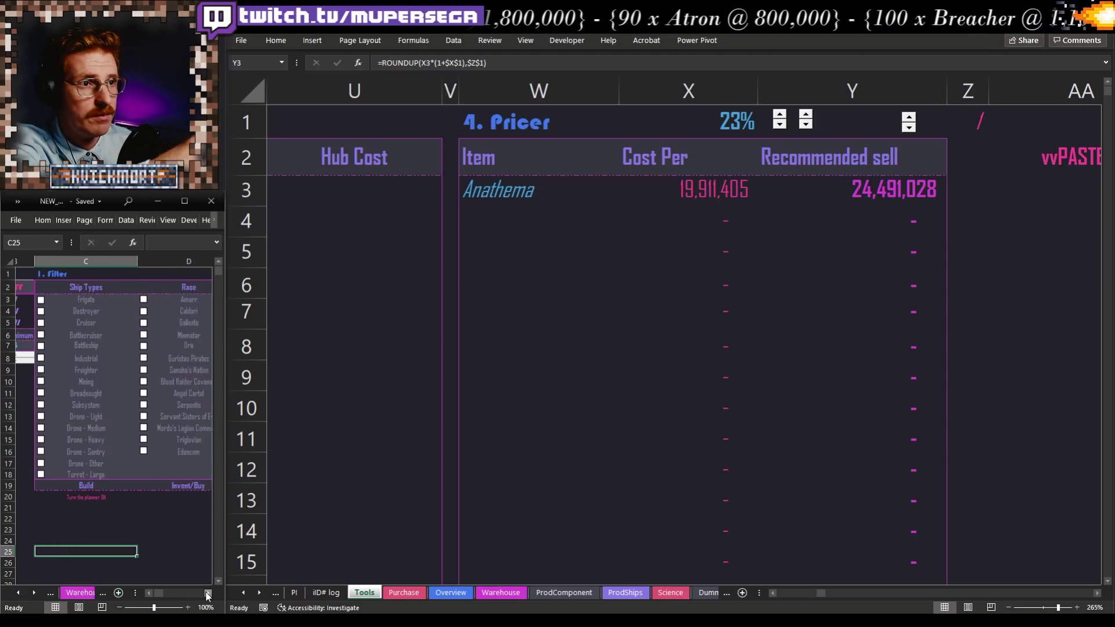
{"action": "left_click", "coordinate": [208, 593]}
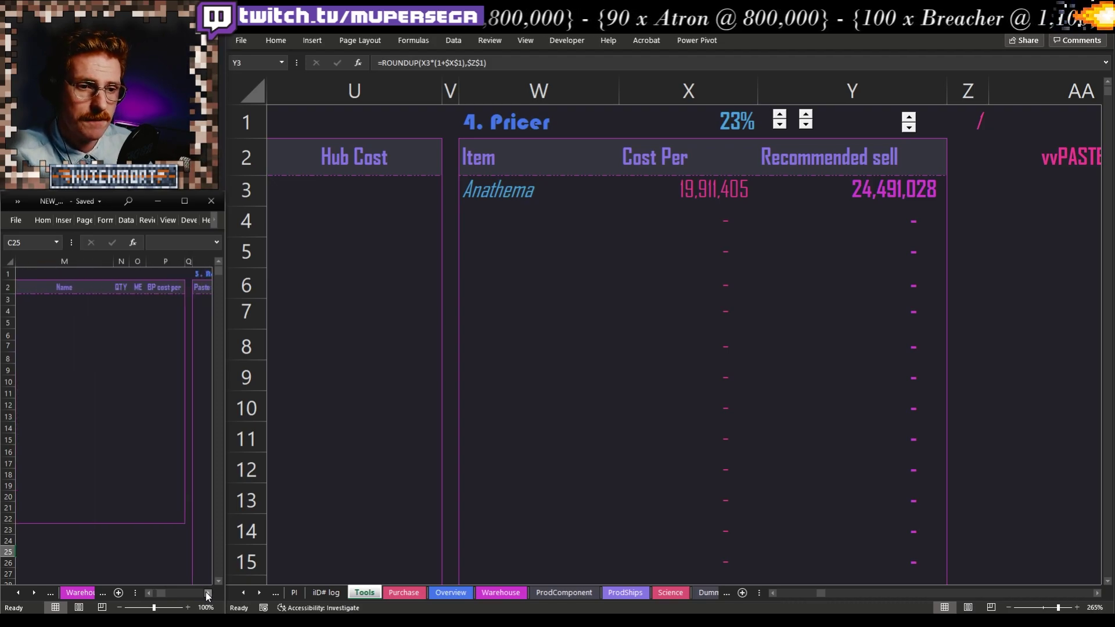
Shift the NEW_MANU view one more column to the right
{"action": "left_click", "coordinate": [207, 593]}
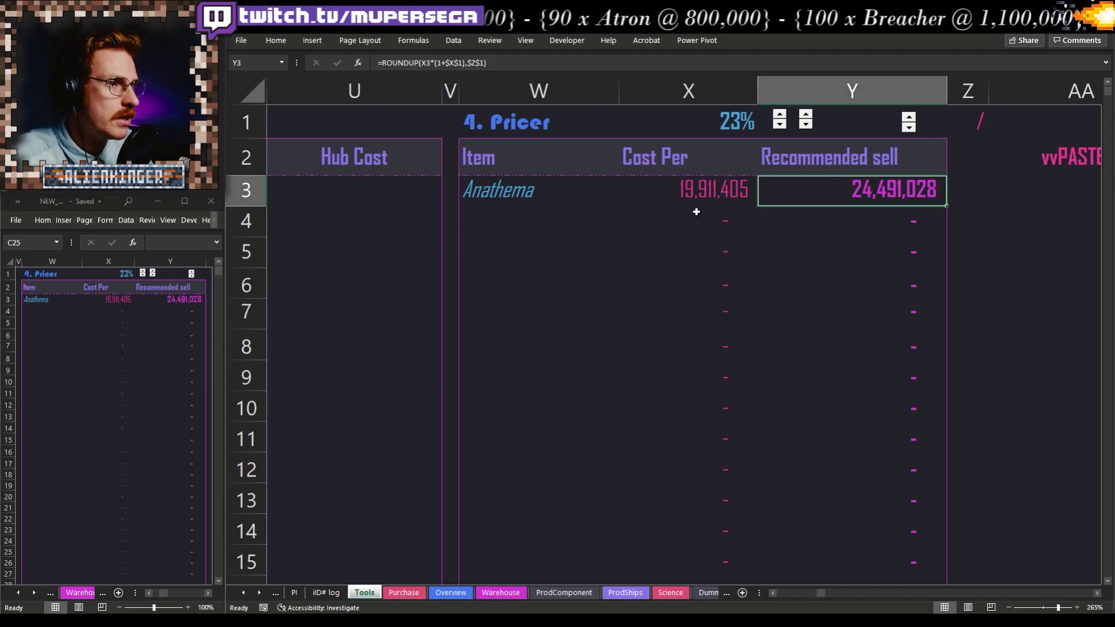
Inspect Anathema's Cost Per XLOOKUP in X3 without editing it, then go to the PI sheet
{"action": "left_click", "coordinate": [558, 251]}
{"action": "key", "text": "Down"}
{"action": "left_click", "coordinate": [572, 219]}
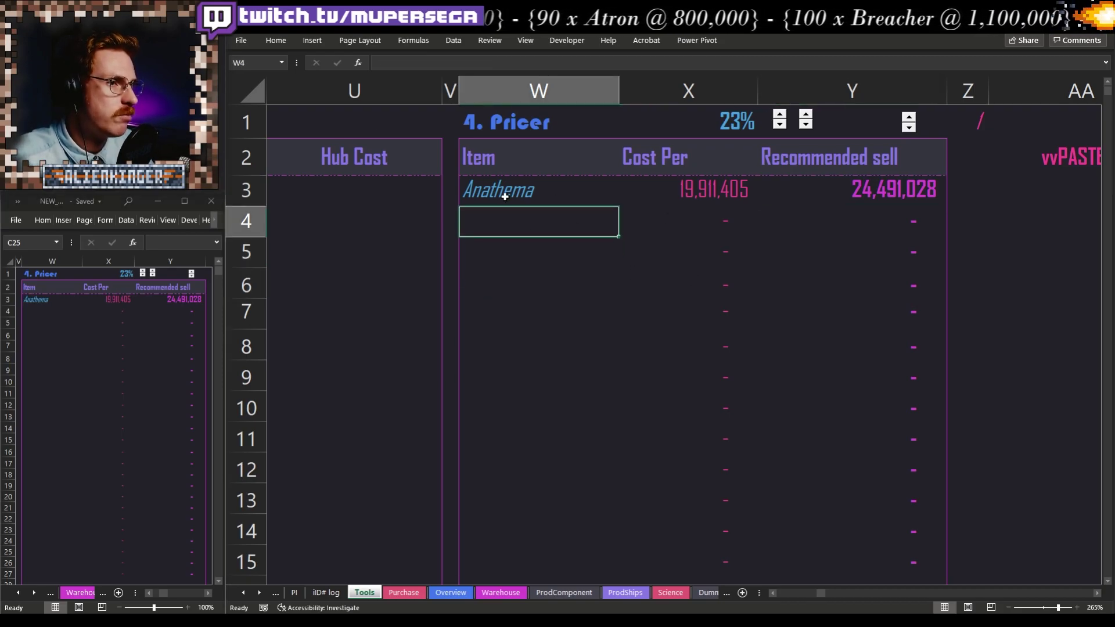
{"action": "key", "text": "Up"}
{"action": "left_click", "coordinate": [566, 285]}
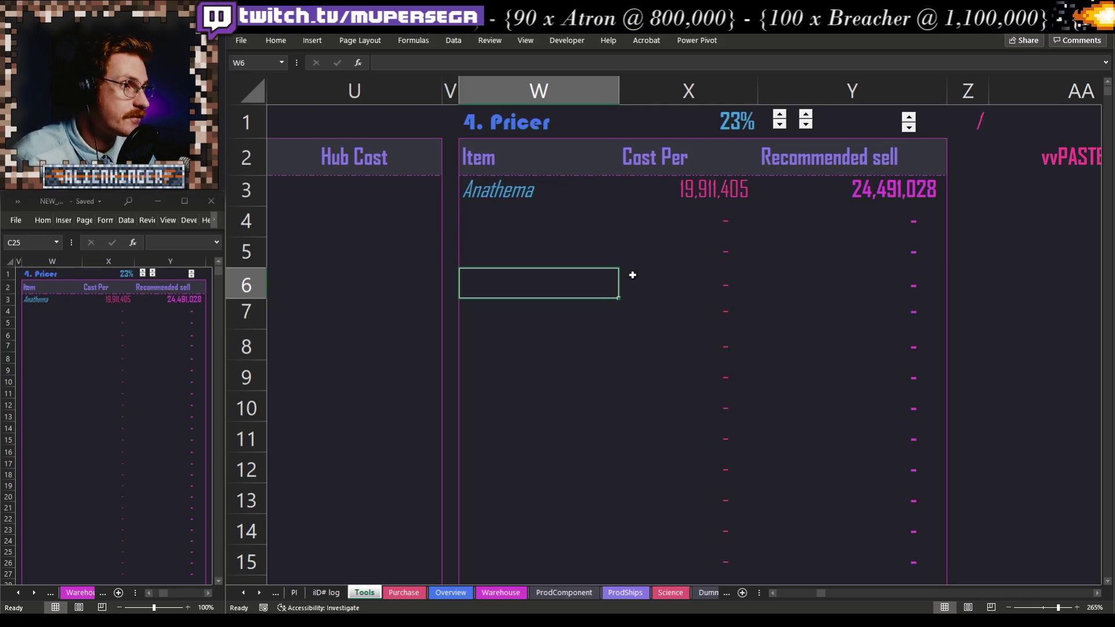
{"action": "left_click", "coordinate": [679, 189]}
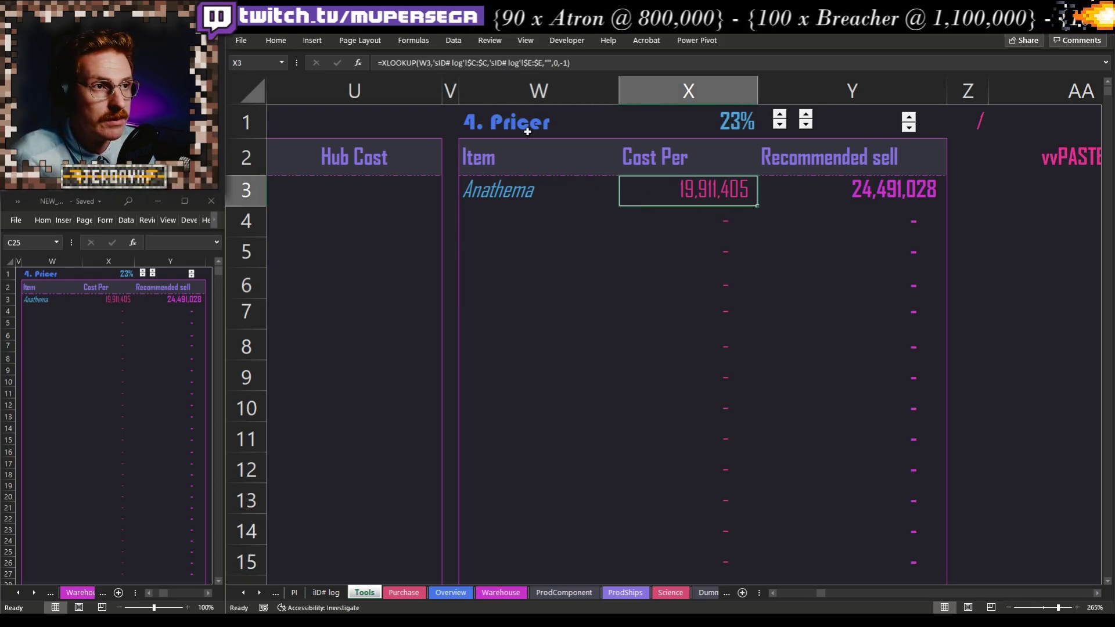
{"action": "key", "text": "F2"}
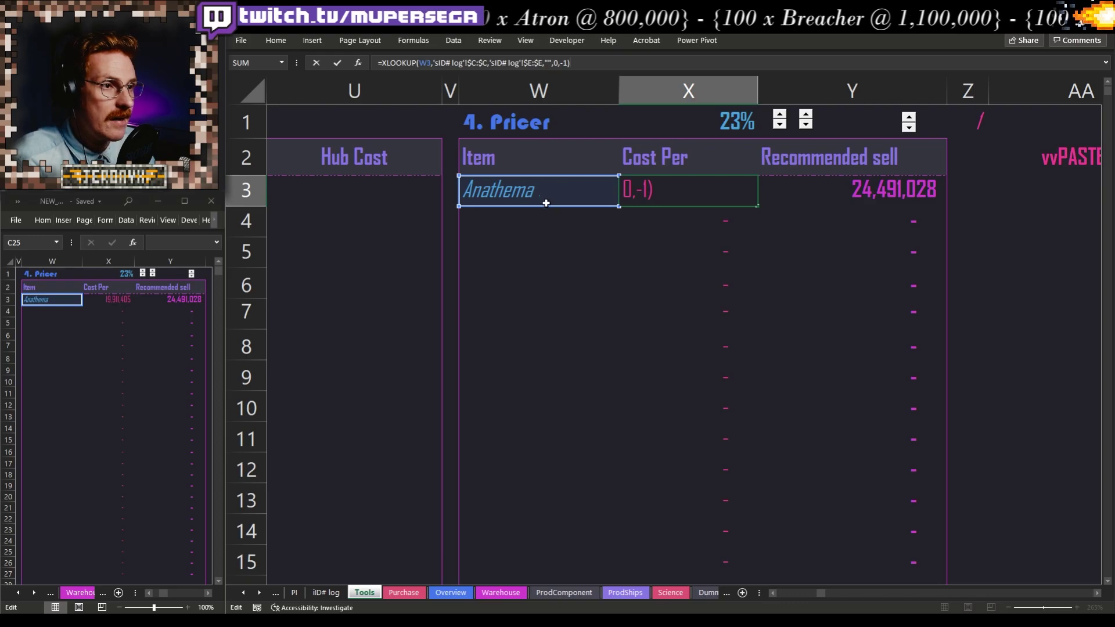
{"action": "left_click", "coordinate": [525, 491]}
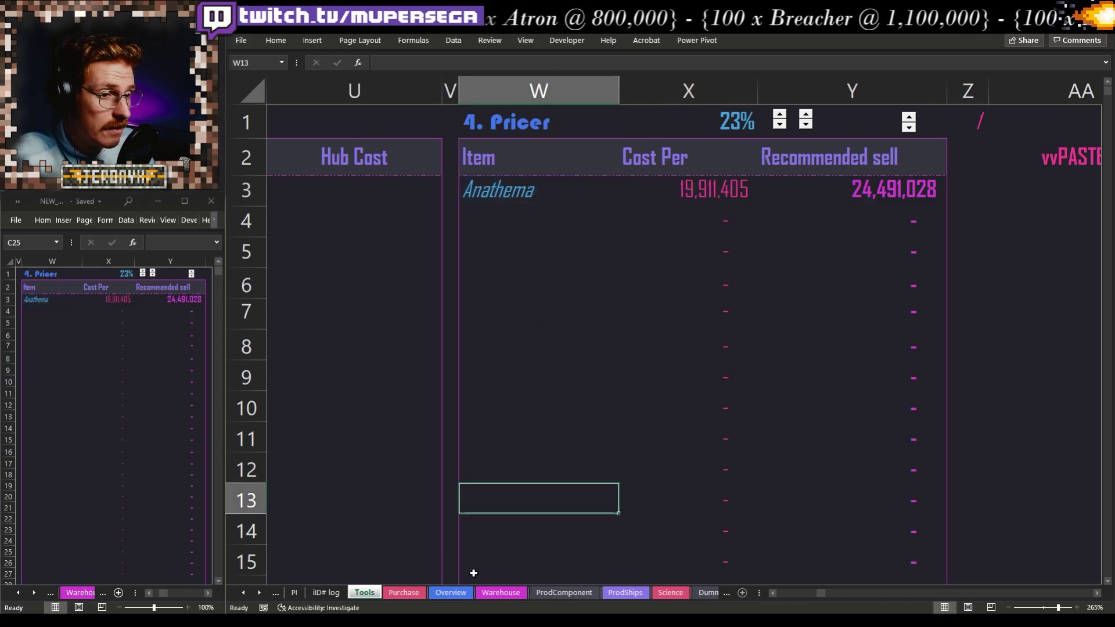
{"action": "left_click", "coordinate": [294, 592]}
Open the sID# log and select the ID column up from the last entry, s2405
{"action": "left_click", "coordinate": [275, 593]}
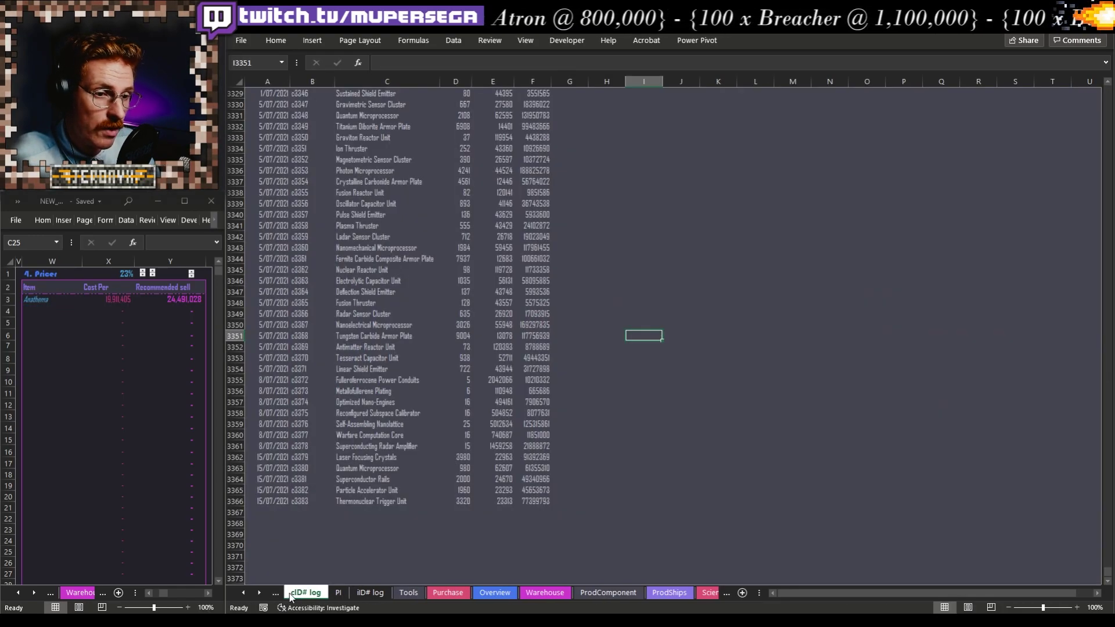
{"action": "left_click", "coordinate": [277, 593]}
{"action": "left_click", "coordinate": [372, 424]}
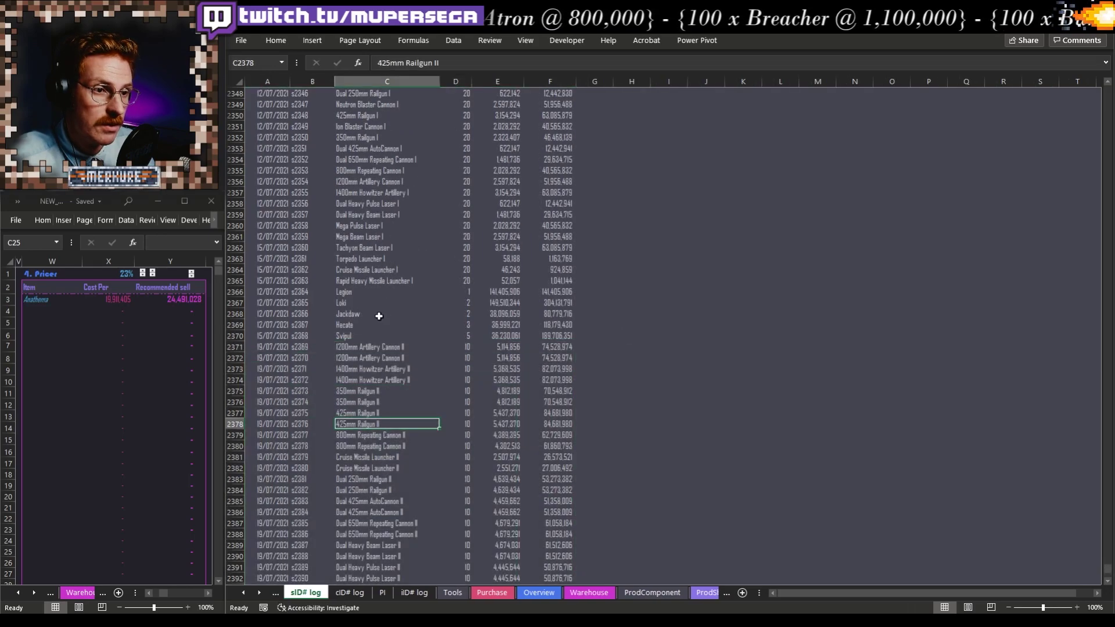
{"action": "scroll", "coordinate": [314, 522], "scroll_direction": "down", "scroll_amount": 5}
{"action": "scroll", "coordinate": [314, 575], "scroll_direction": "down", "scroll_amount": 2}
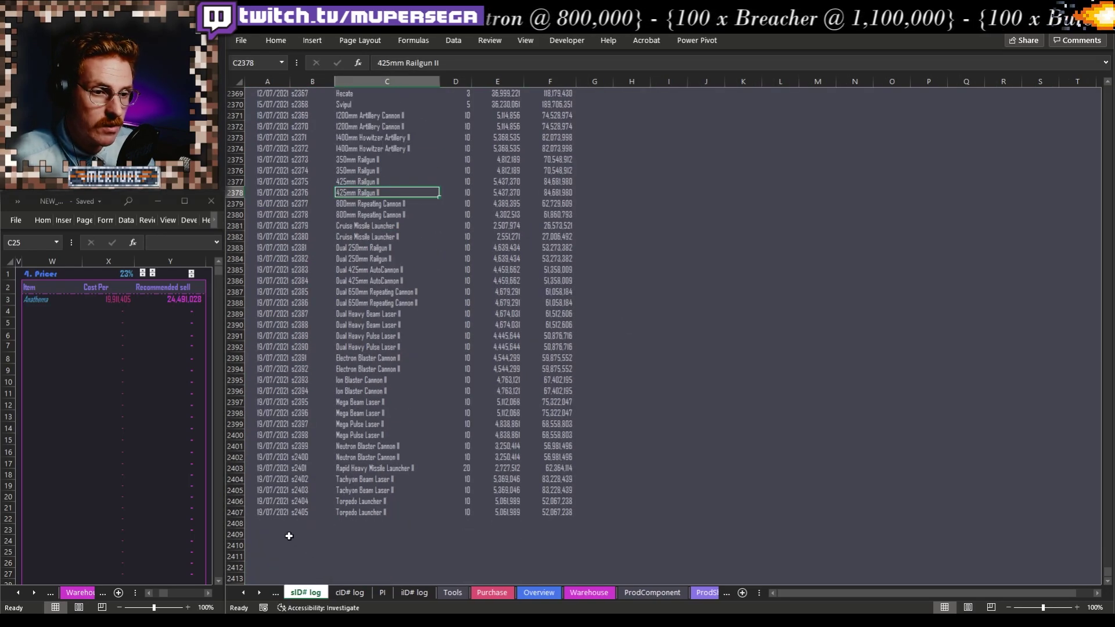
{"action": "left_click", "coordinate": [267, 513]}
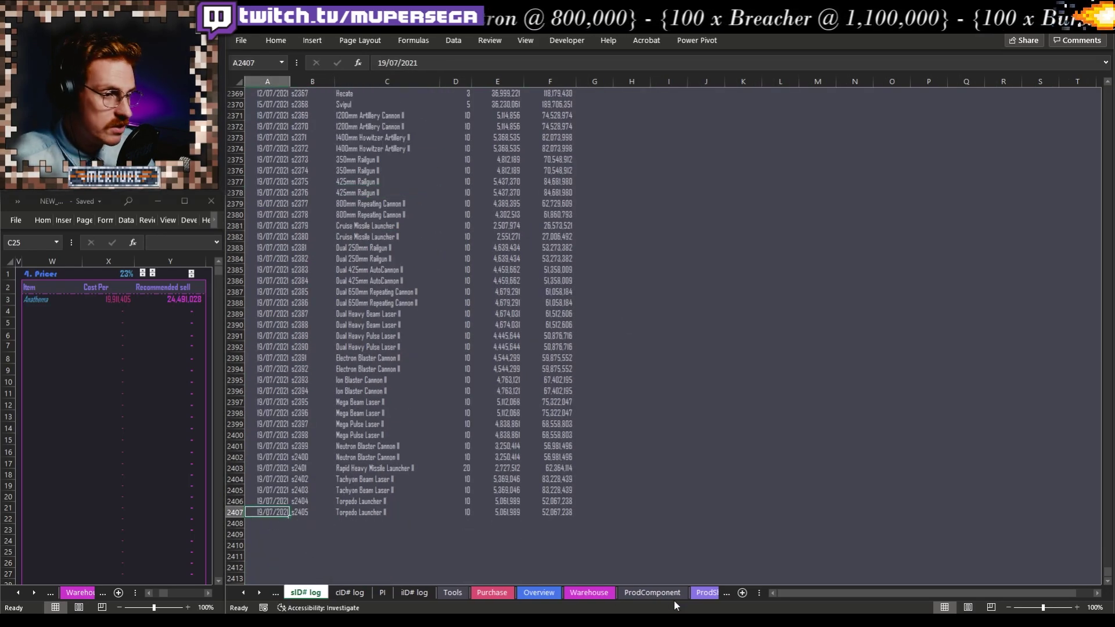
{"action": "left_click", "coordinate": [319, 511]}
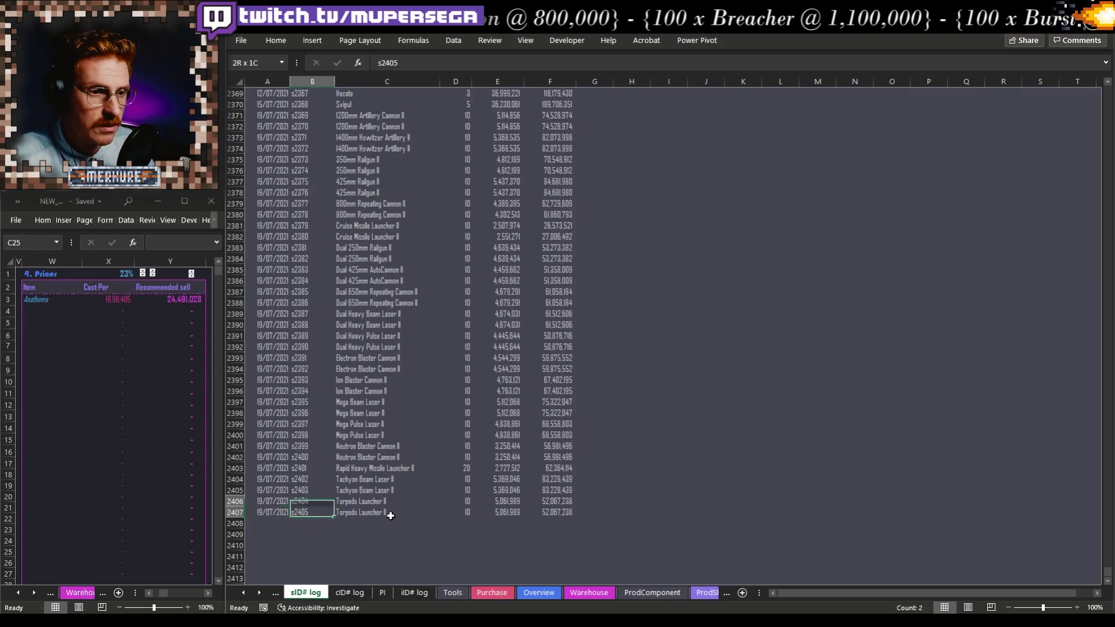
{"action": "key", "text": "ctrl+shift+Up"}
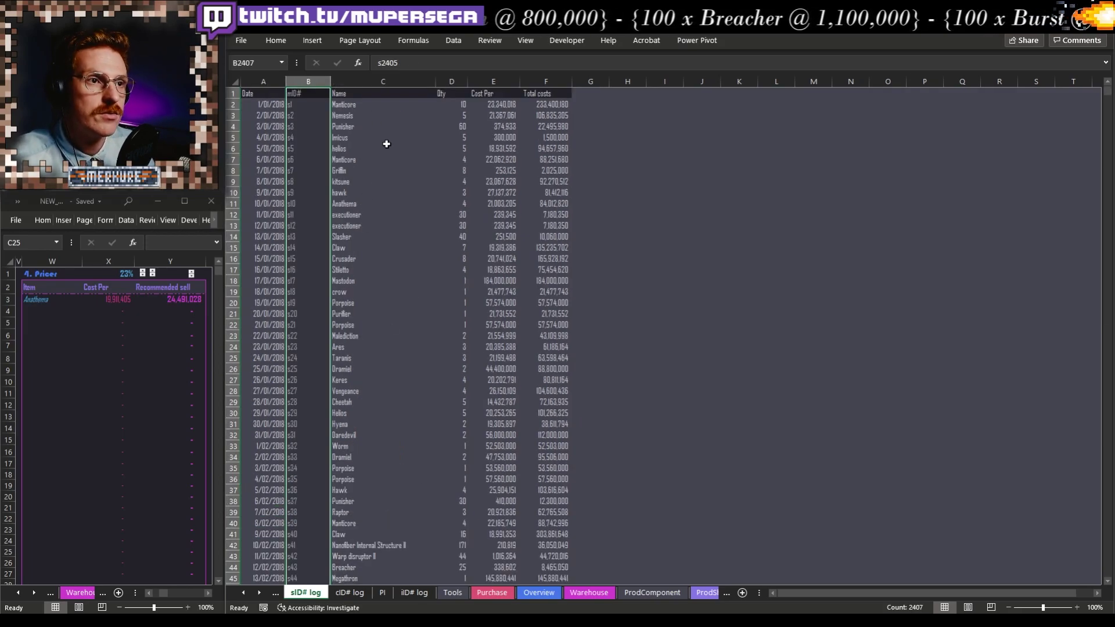
Browse the Name column from Manticore down to the last logged item
{"action": "left_click", "coordinate": [351, 103]}
{"action": "scroll", "coordinate": [372, 134], "scroll_direction": "down", "scroll_amount": 20}
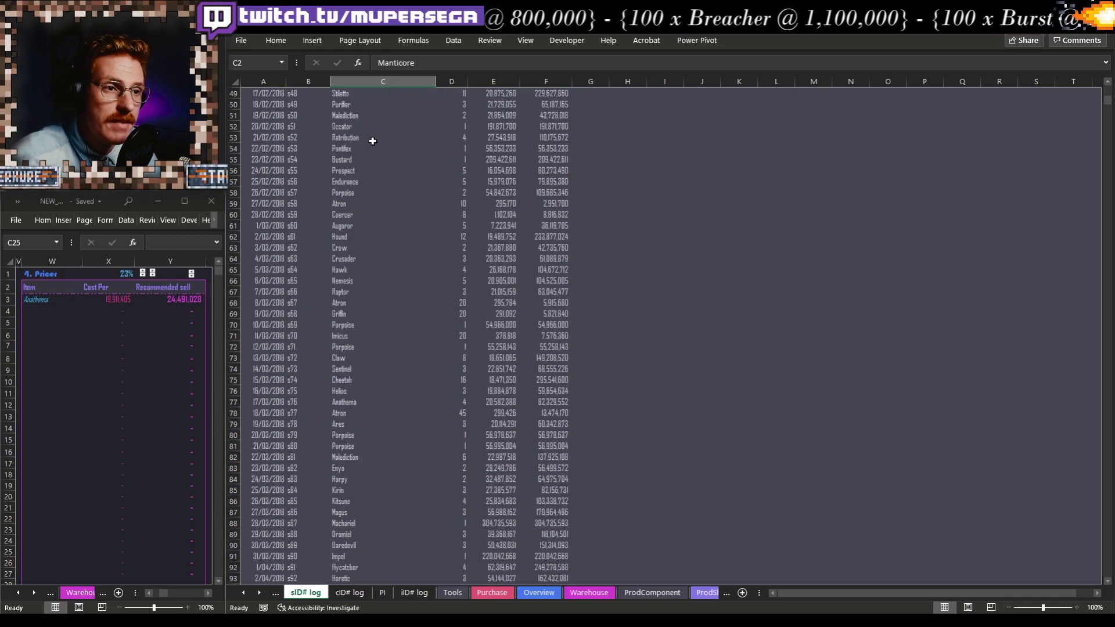
{"action": "scroll", "coordinate": [380, 147], "scroll_direction": "down", "scroll_amount": 20}
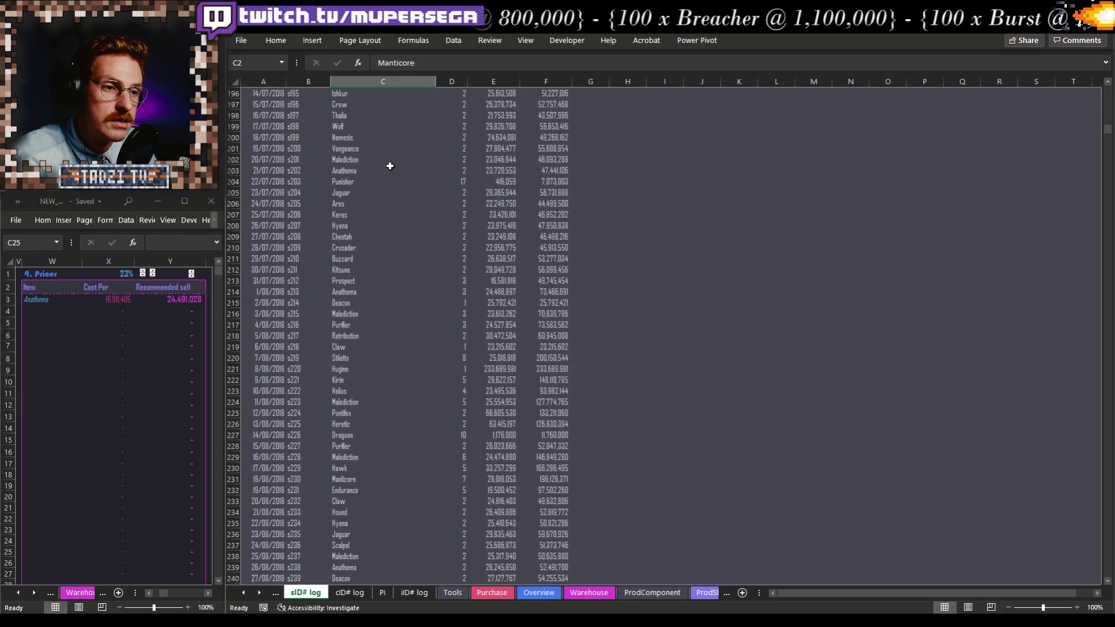
{"action": "scroll", "coordinate": [390, 166], "scroll_direction": "down", "scroll_amount": 16}
{"action": "left_click", "coordinate": [360, 274]}
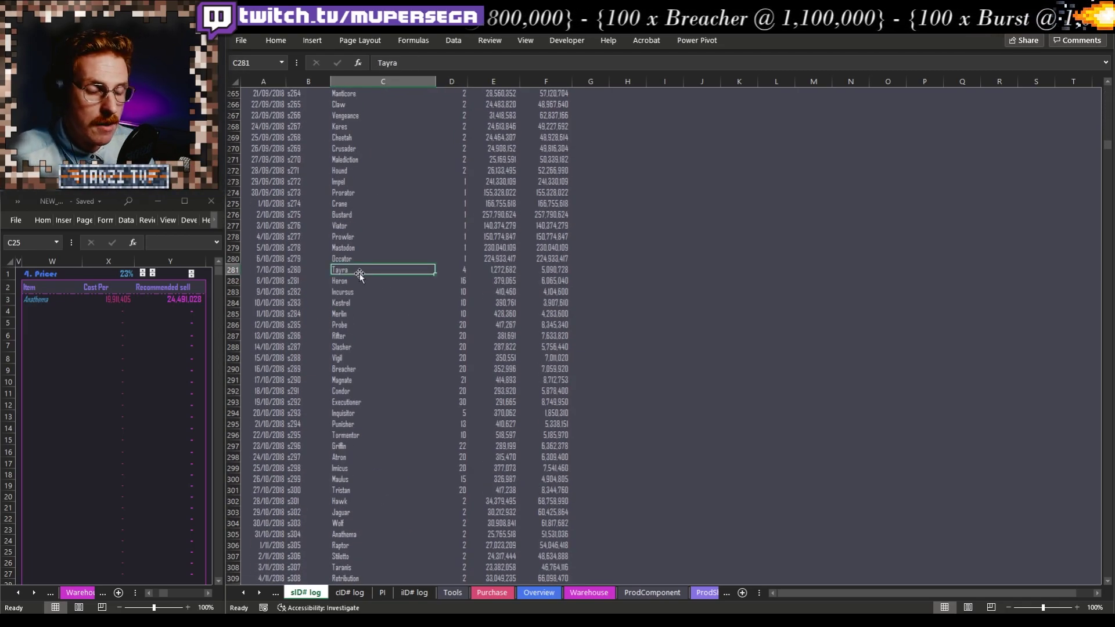
{"action": "key", "text": "ctrl+Down"}
{"action": "scroll", "coordinate": [355, 258], "scroll_direction": "up", "scroll_amount": 6}
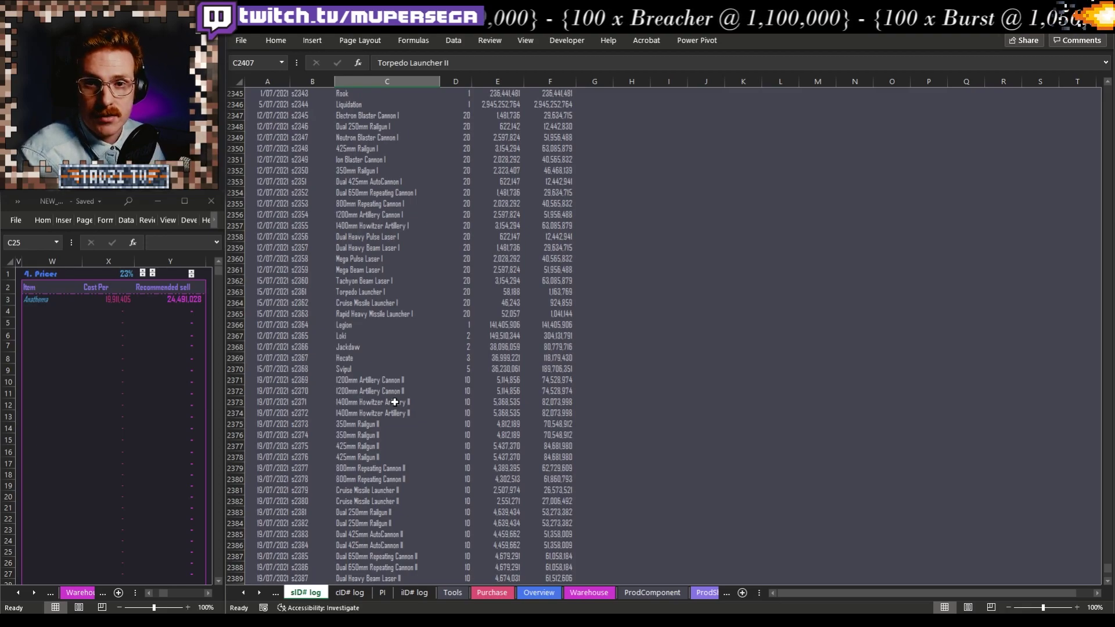
{"action": "left_click", "coordinate": [384, 303]}
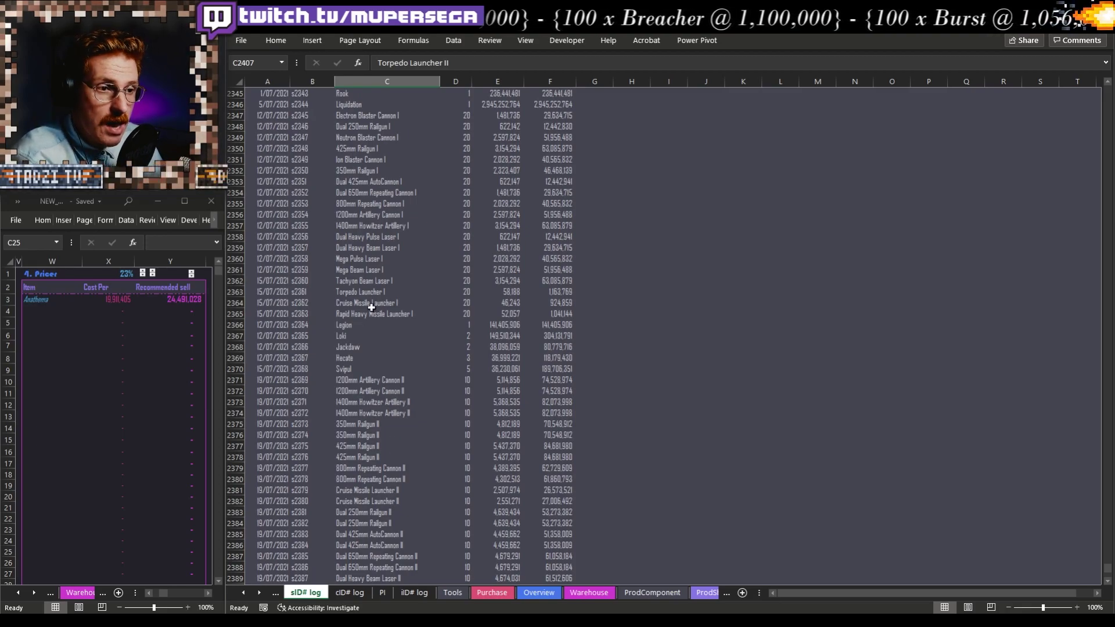
Select the whole Name column, the final Total costs value, then the entire Cost Per column
{"action": "left_click", "coordinate": [386, 82]}
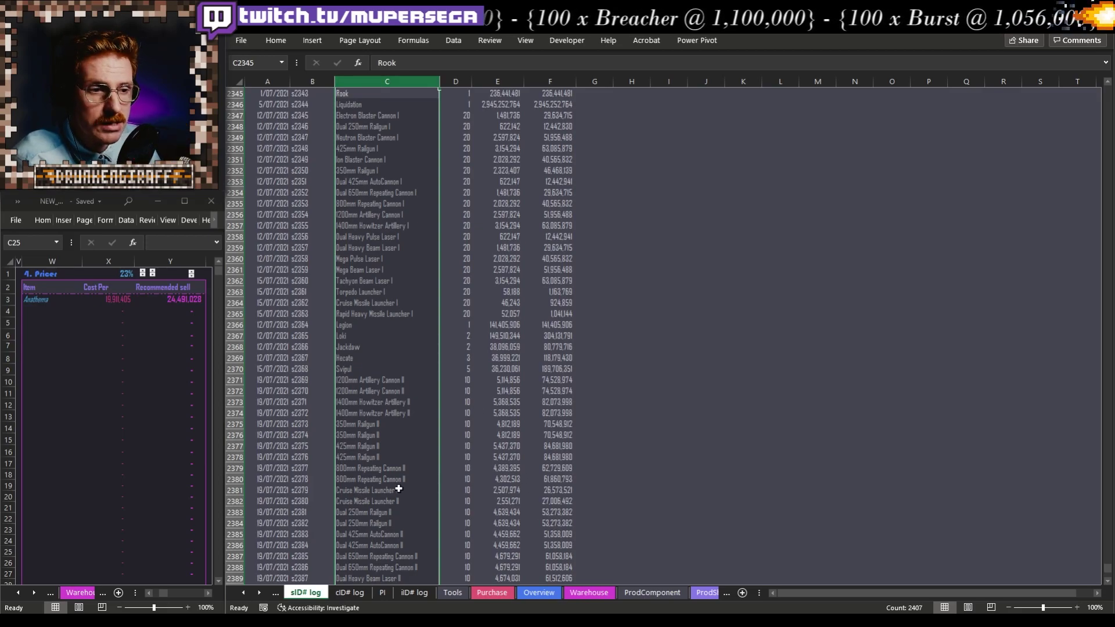
{"action": "scroll", "coordinate": [399, 489], "scroll_direction": "down", "scroll_amount": 10}
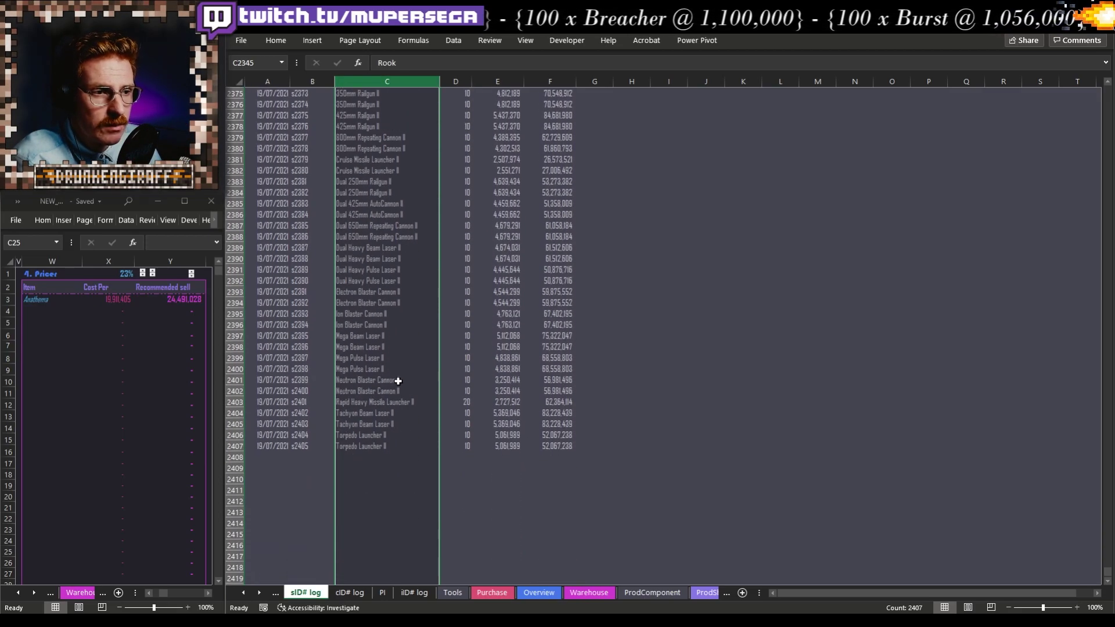
{"action": "left_click", "coordinate": [573, 435]}
{"action": "scroll", "coordinate": [541, 193], "scroll_direction": "up", "scroll_amount": 17}
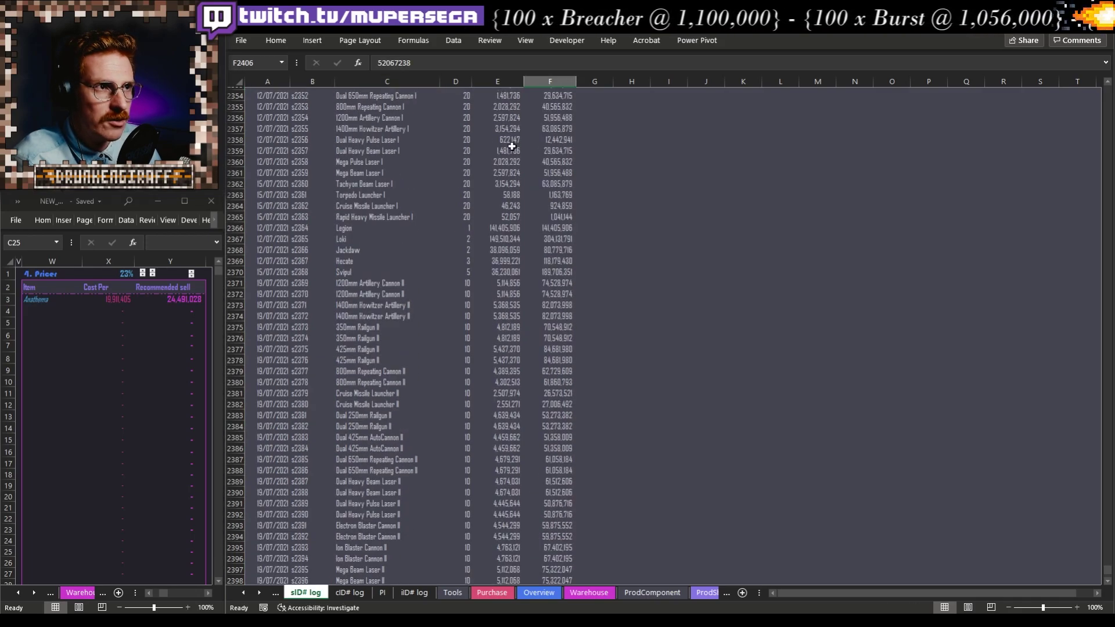
{"action": "left_click", "coordinate": [498, 159]}
{"action": "key", "text": "ctrl+space"}
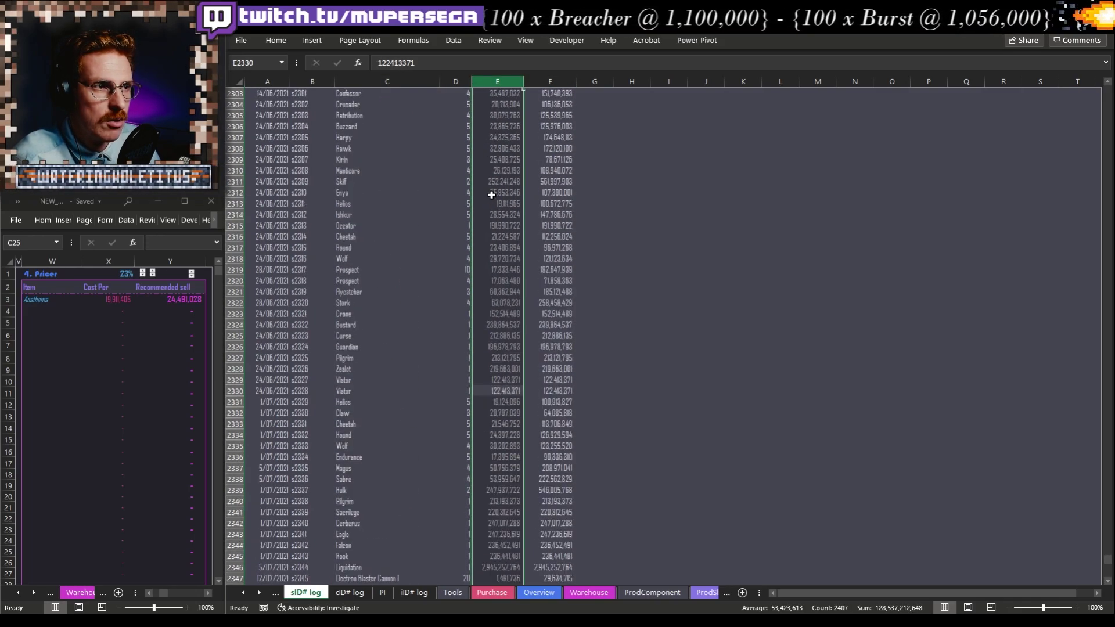
Jump to the log's last Cost Per value in row 2407 and select ship IDs s2372 through s2405
{"action": "scroll", "coordinate": [491, 192], "scroll_direction": "up", "scroll_amount": 11}
{"action": "left_click_drag", "start_coordinate": [1109, 559], "coordinate": [1107, 88]}
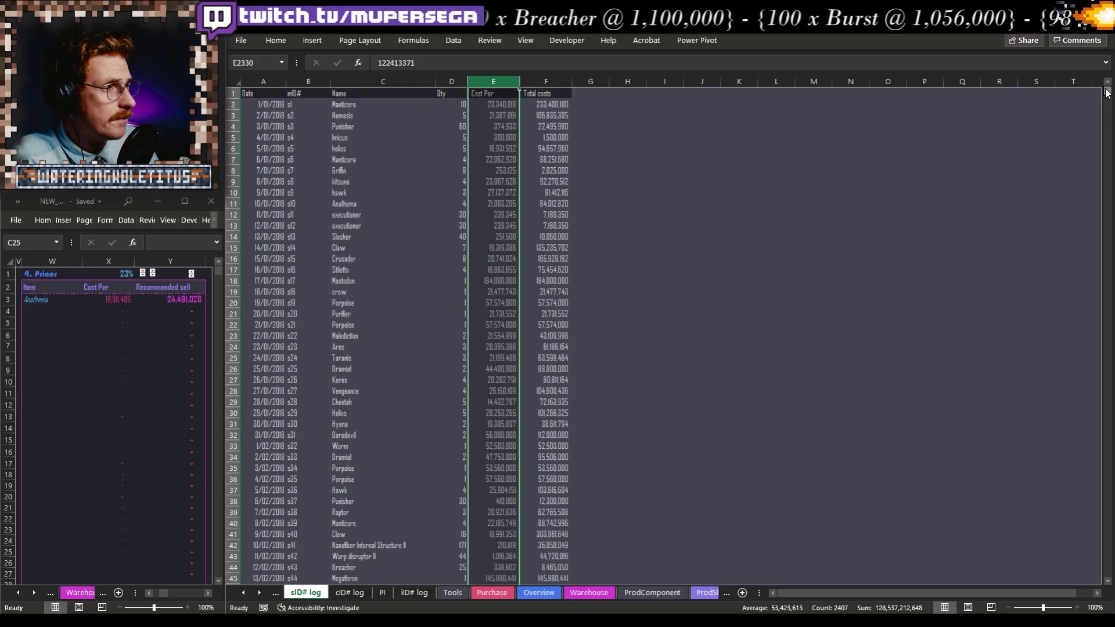
{"action": "left_click_drag", "start_coordinate": [1108, 93], "coordinate": [1050, 455]}
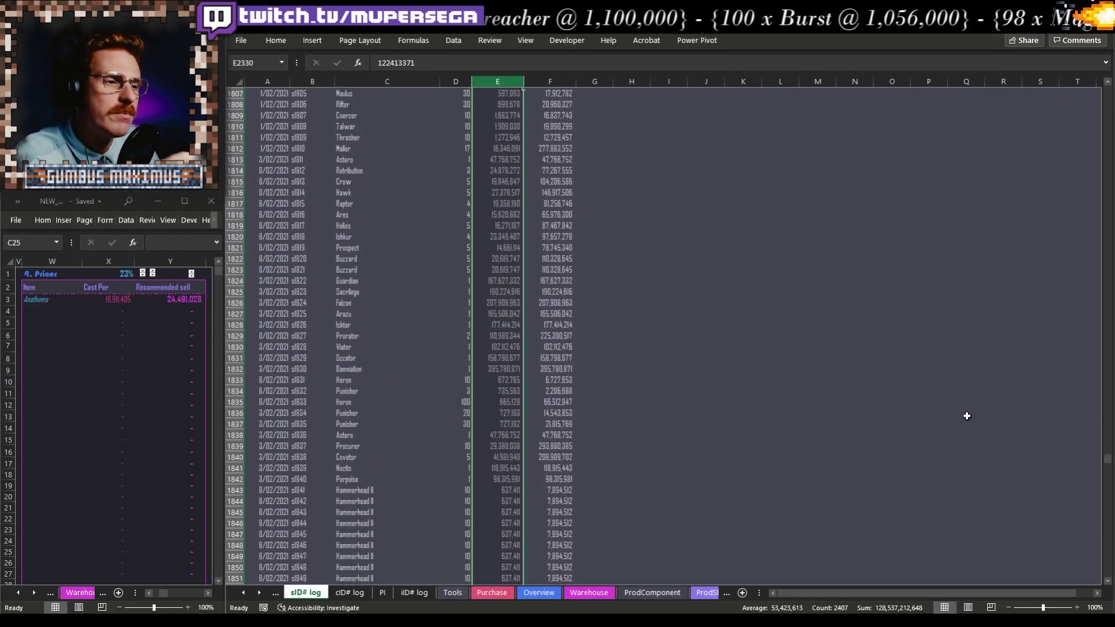
{"action": "scroll", "coordinate": [828, 405], "scroll_direction": "down", "scroll_amount": 20}
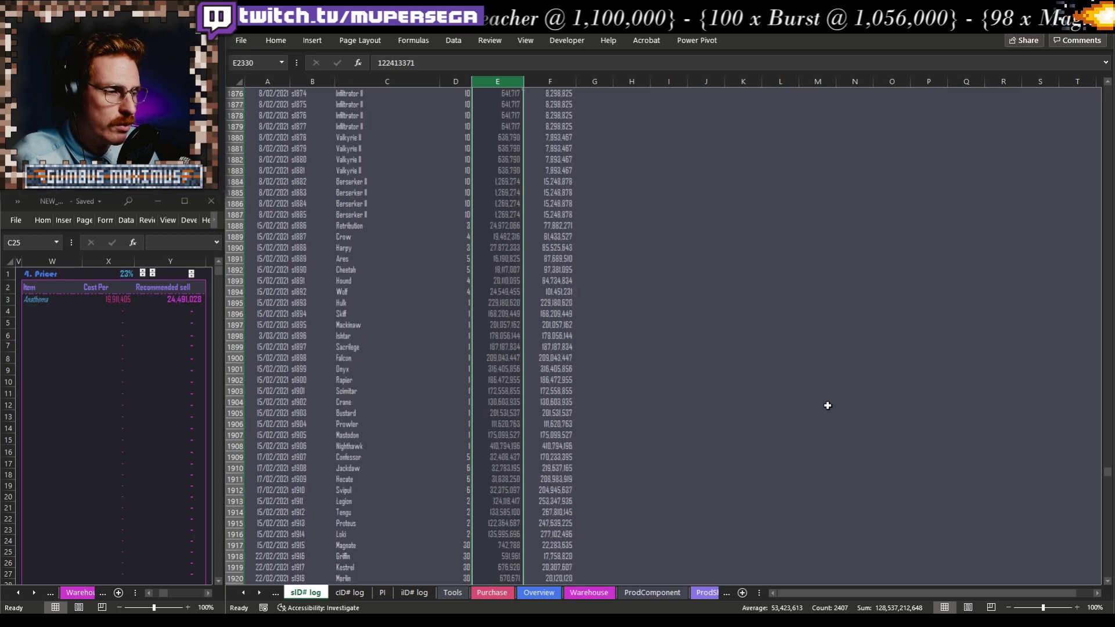
{"action": "left_click", "coordinate": [653, 449]}
{"action": "left_click", "coordinate": [477, 349]}
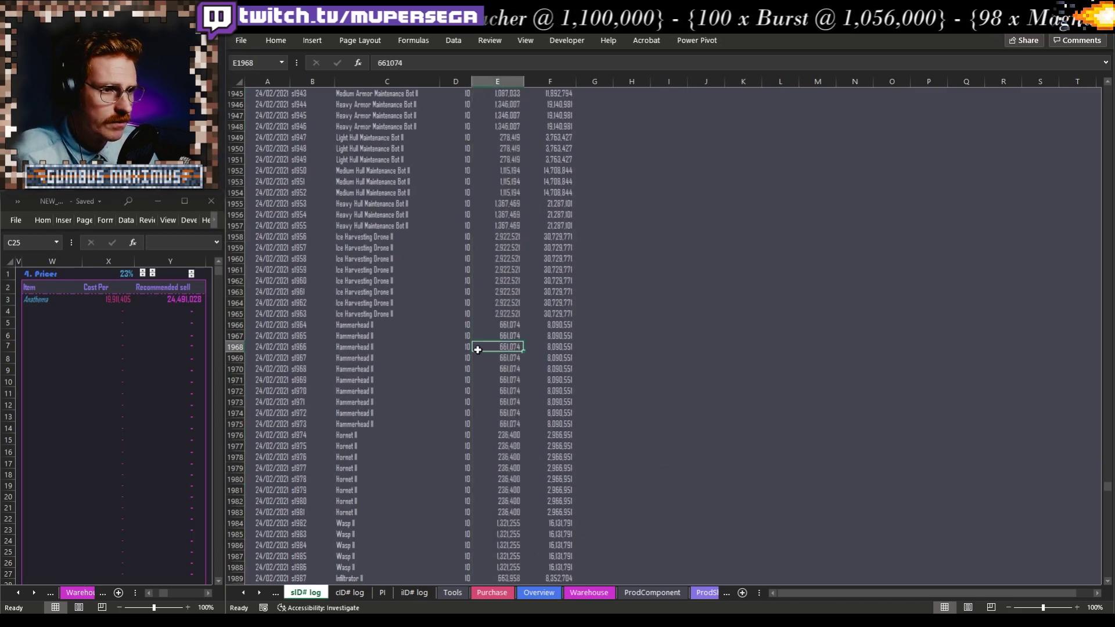
{"action": "key", "text": "ctrl+Down"}
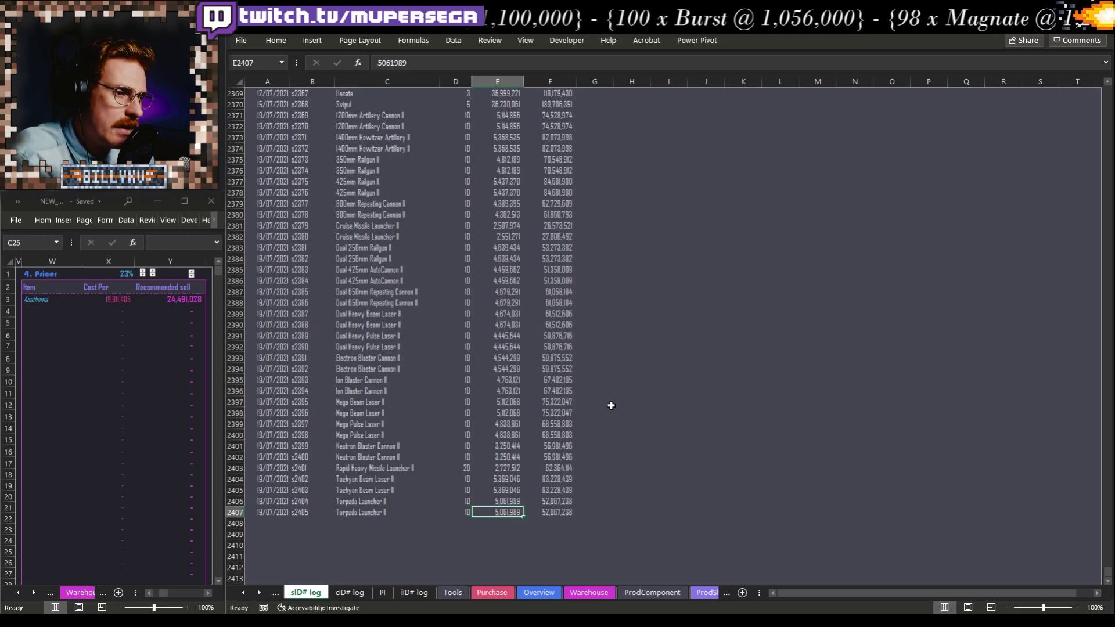
{"action": "left_click", "coordinate": [645, 476]}
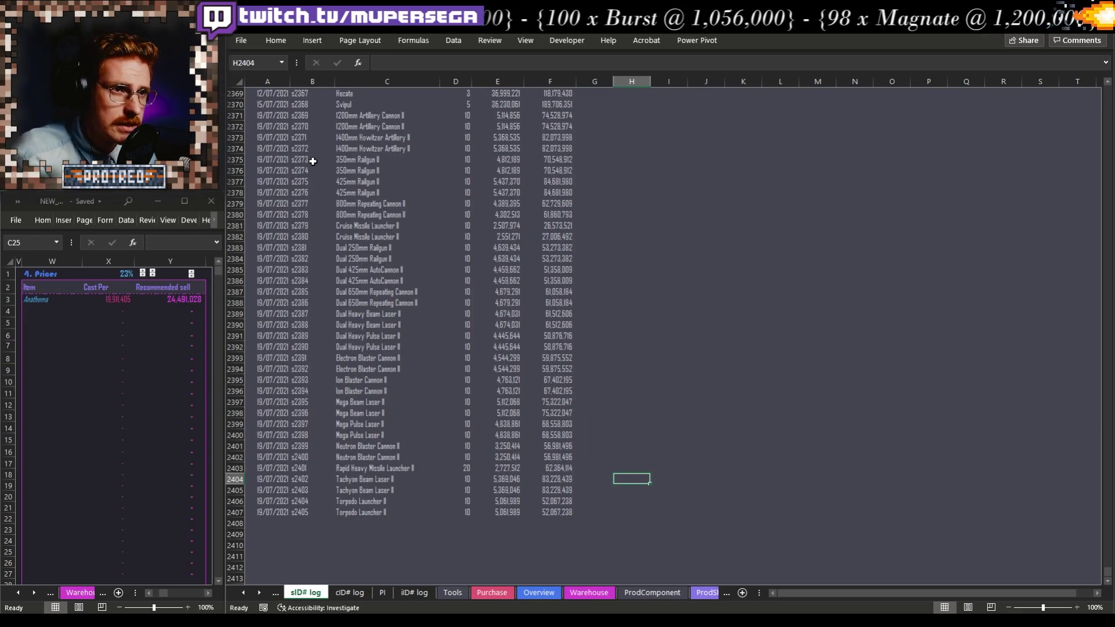
{"action": "left_click_drag", "start_coordinate": [312, 149], "coordinate": [309, 510]}
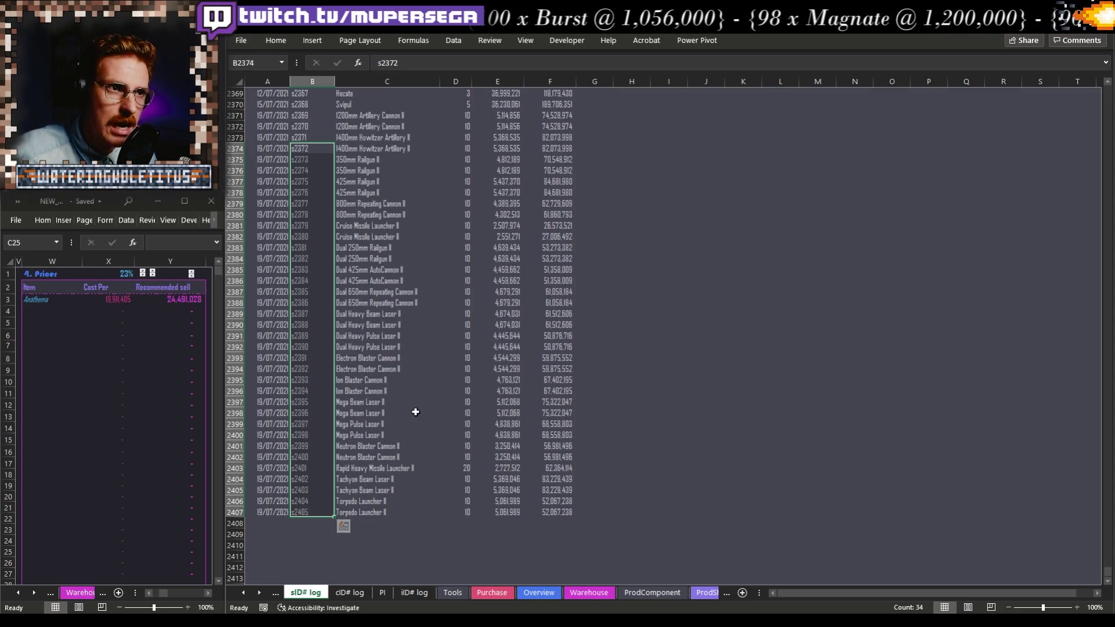
{"action": "scroll", "coordinate": [415, 412], "scroll_direction": "up", "scroll_amount": 7}
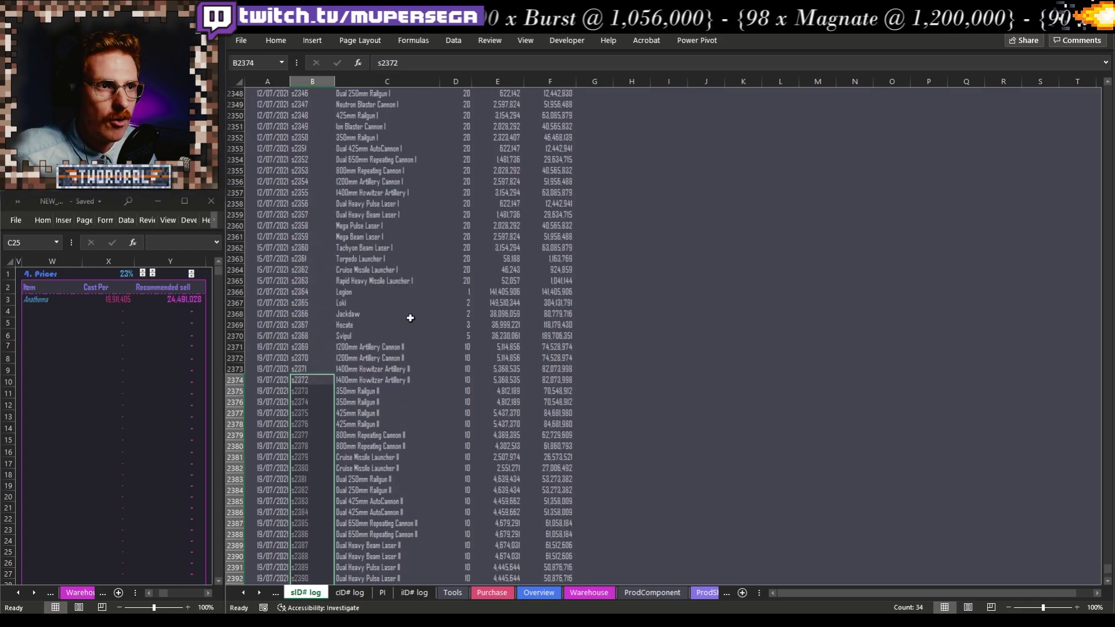
{"action": "left_click", "coordinate": [359, 291]}
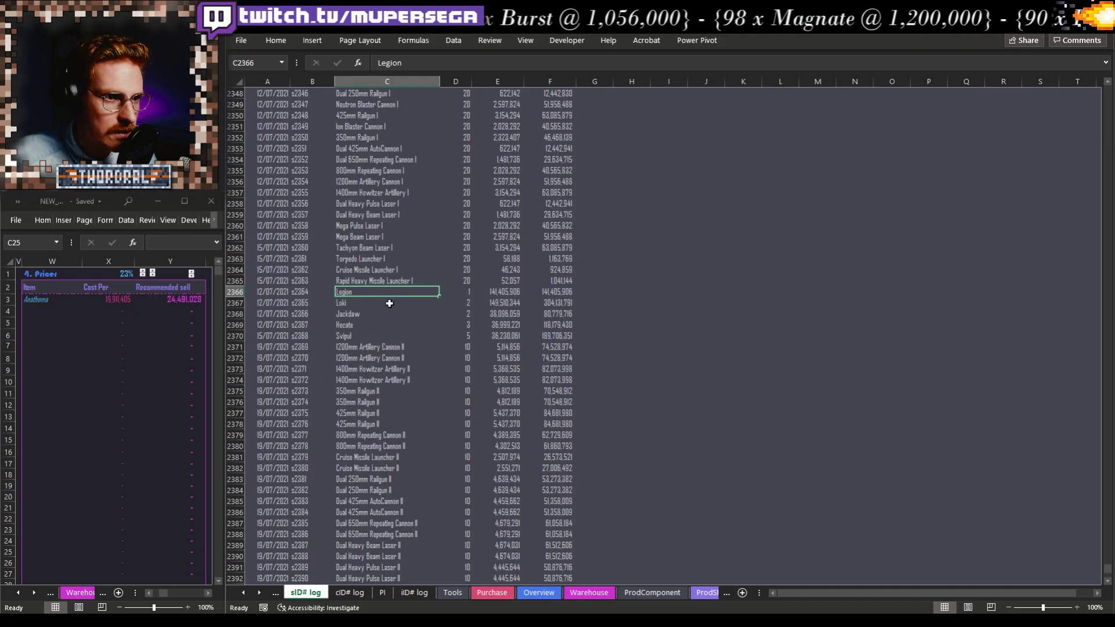
{"action": "left_click", "coordinate": [382, 325]}
{"action": "left_click", "coordinate": [400, 337]}
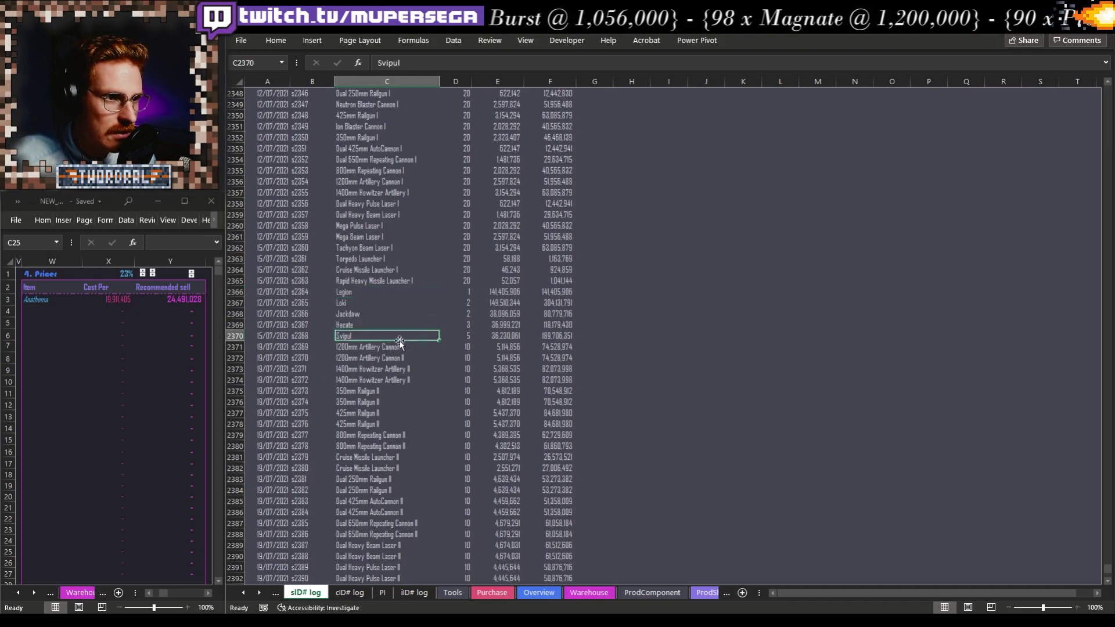
{"action": "left_click", "coordinate": [498, 347]}
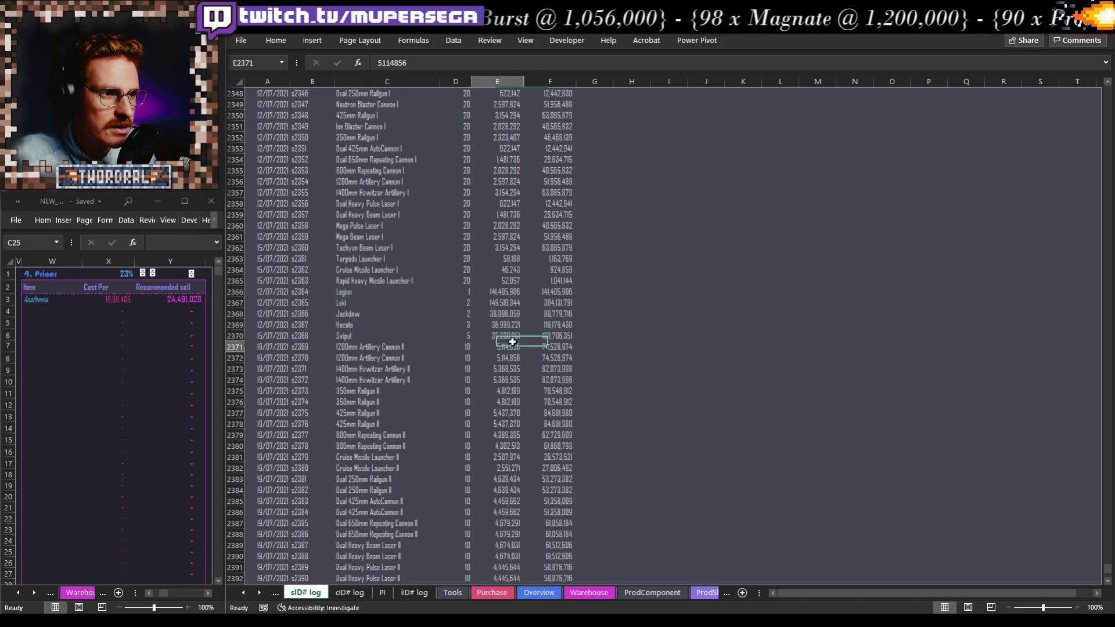
{"action": "scroll", "coordinate": [531, 310], "scroll_direction": "down", "scroll_amount": 10}
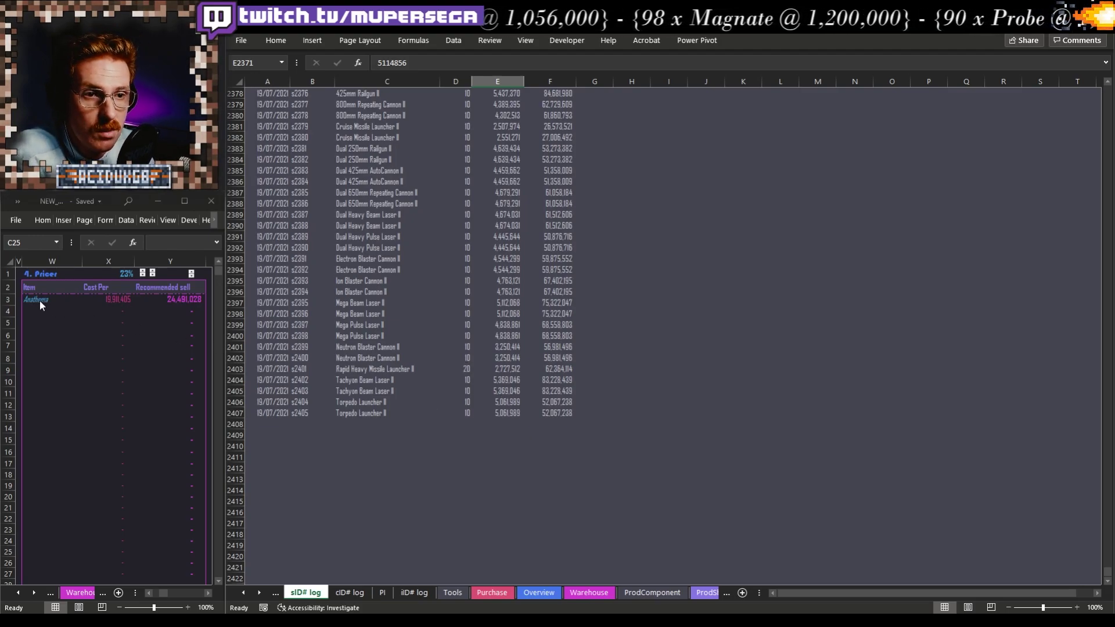
{"action": "left_click", "coordinate": [107, 304]}
{"action": "left_click", "coordinate": [125, 301]}
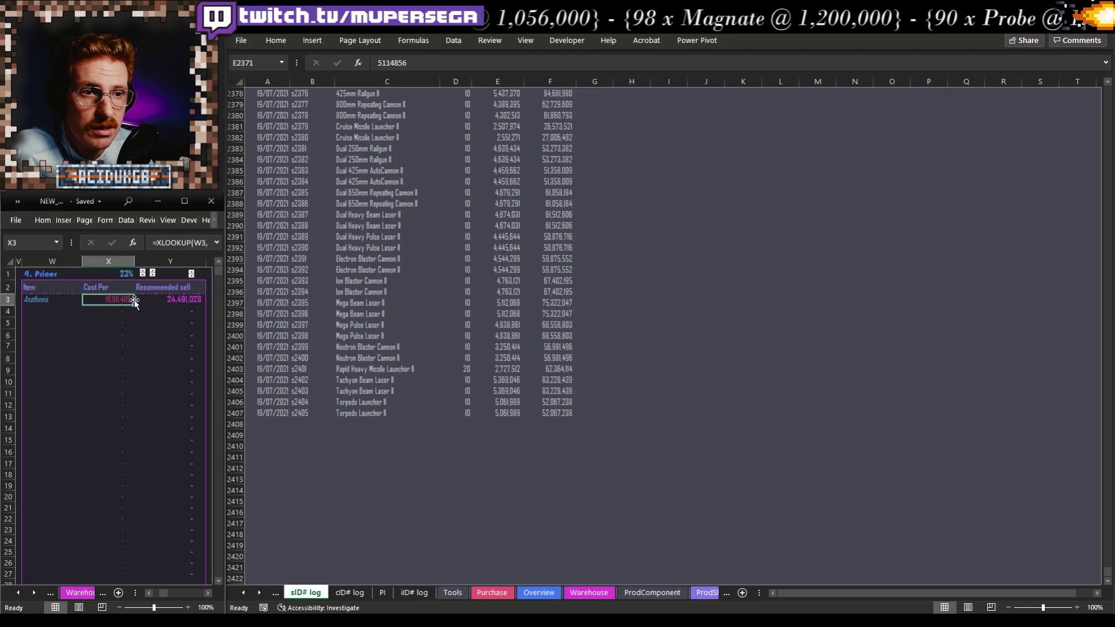
{"action": "left_click", "coordinate": [185, 243]}
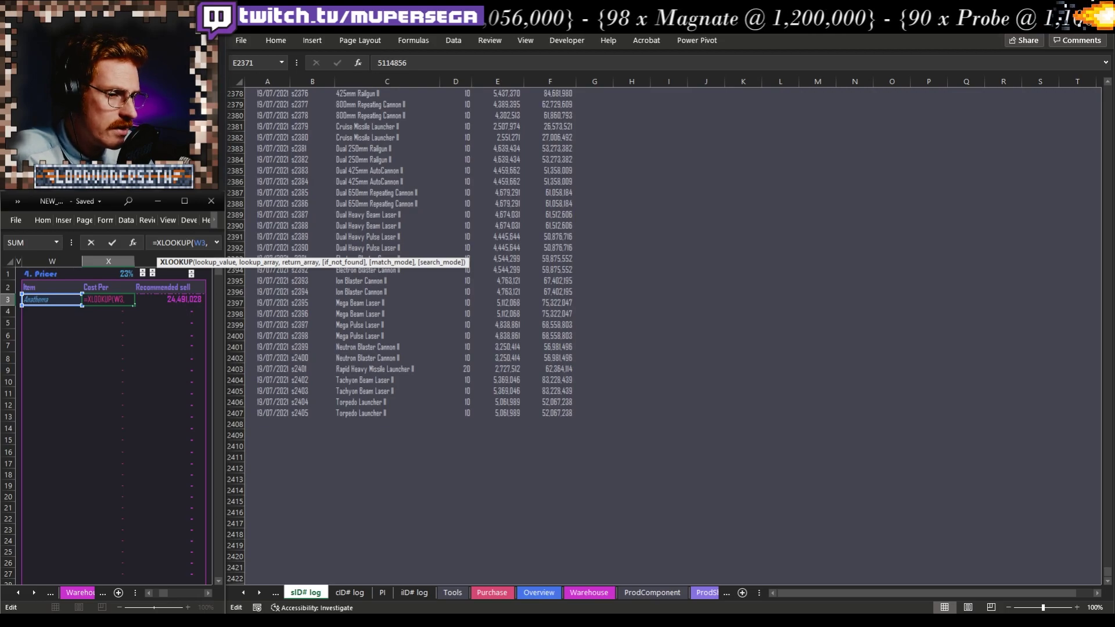
{"action": "left_click", "coordinate": [519, 472]}
{"action": "key", "text": "Return"}
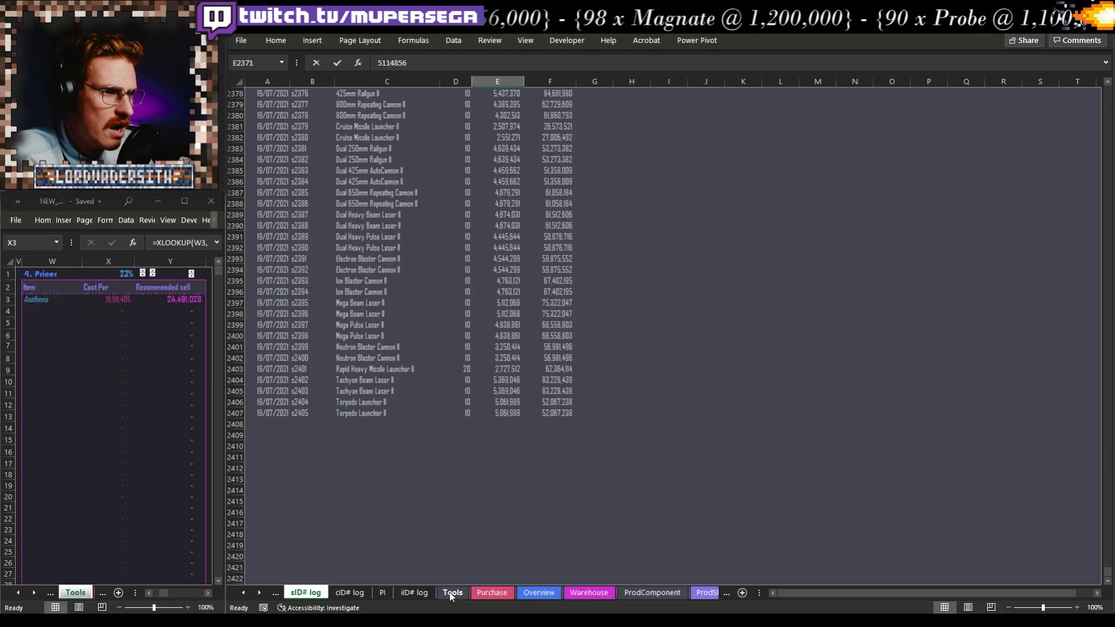
On the Tools sheet, inspect Y3's ROUNDUP(X3*(1+$X$1),$Z$1) formula behind Anathema's 24,491,028
{"action": "left_click", "coordinate": [453, 592]}
{"action": "left_click", "coordinate": [537, 235]}
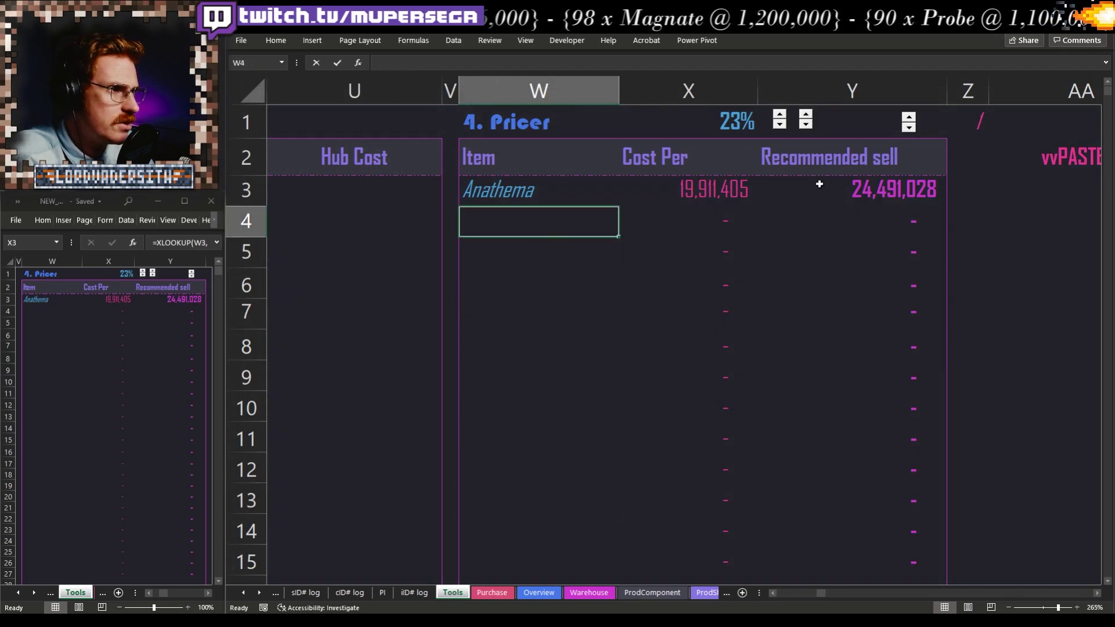
{"action": "left_click", "coordinate": [846, 195]}
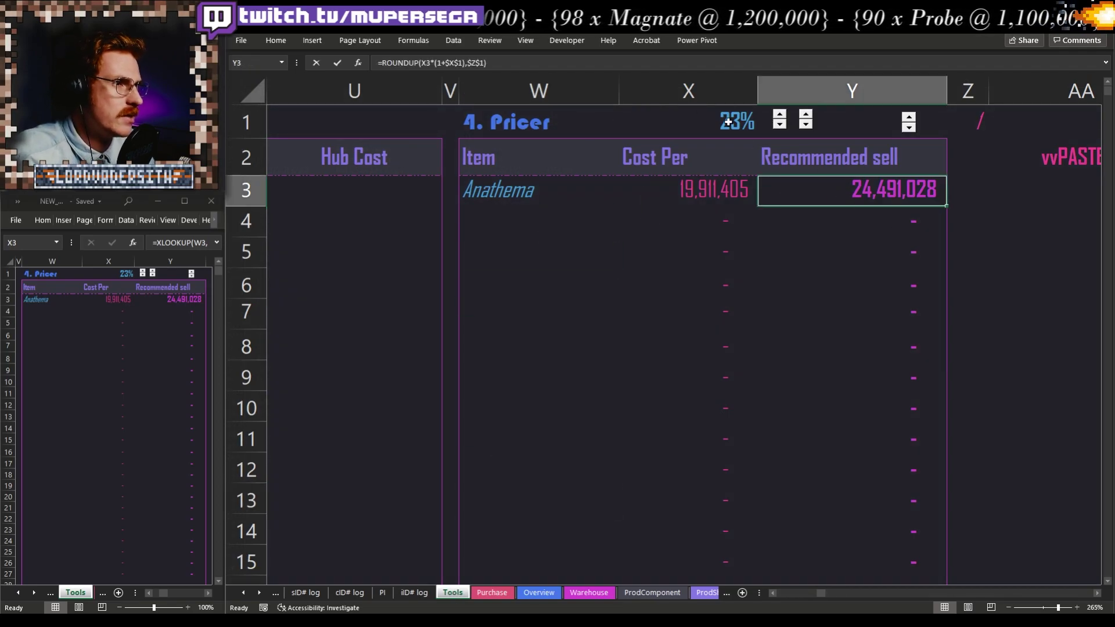
{"action": "left_click", "coordinate": [516, 63]}
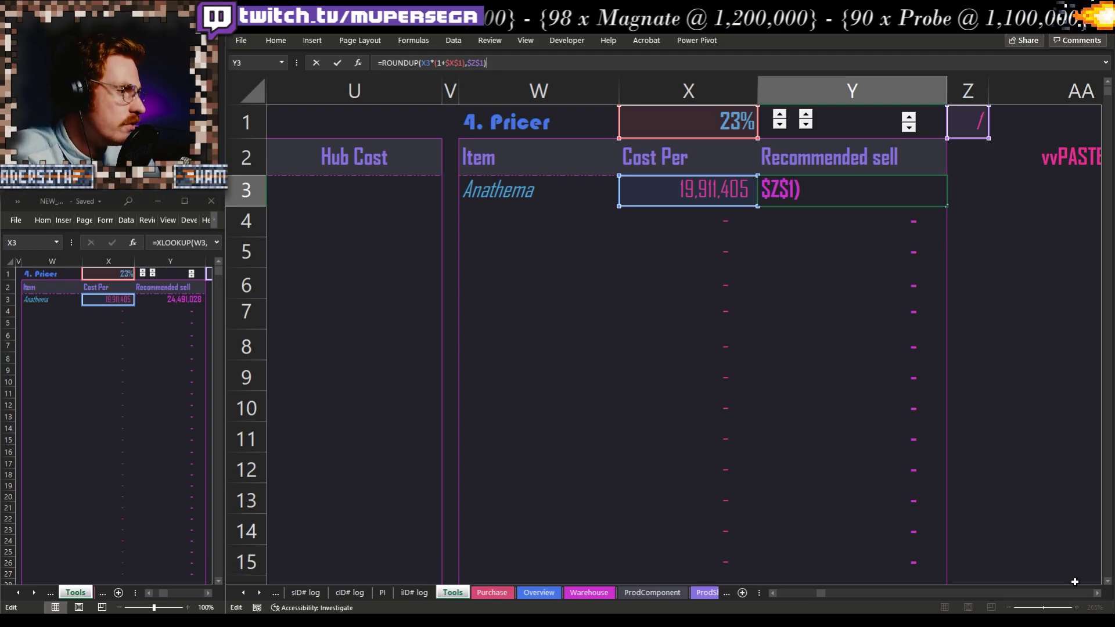
{"action": "scroll", "coordinate": [935, 586], "scroll_direction": "right", "scroll_amount": 2}
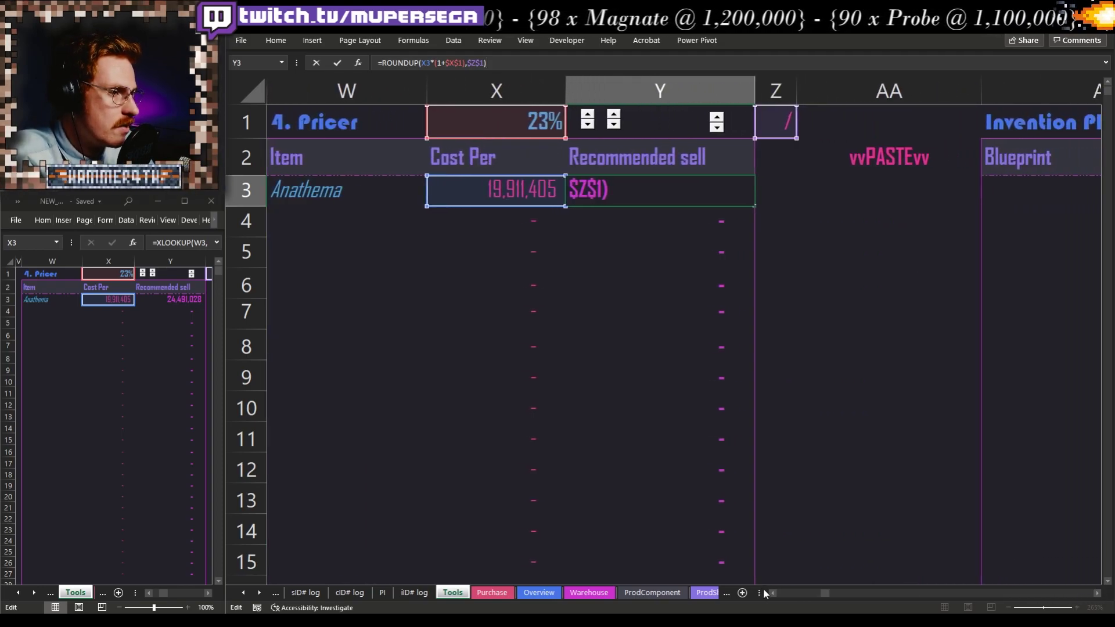
{"action": "scroll", "coordinate": [764, 587], "scroll_direction": "left", "scroll_amount": 1}
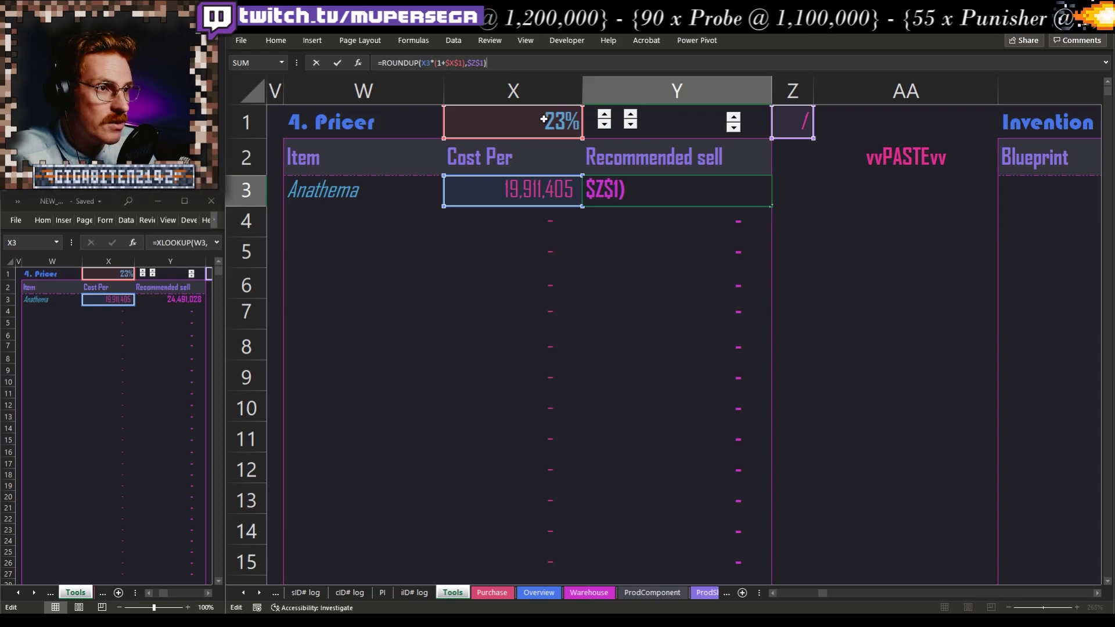
{"action": "key", "text": "ctrl+Return"}
{"action": "left_click", "coordinate": [644, 440]}
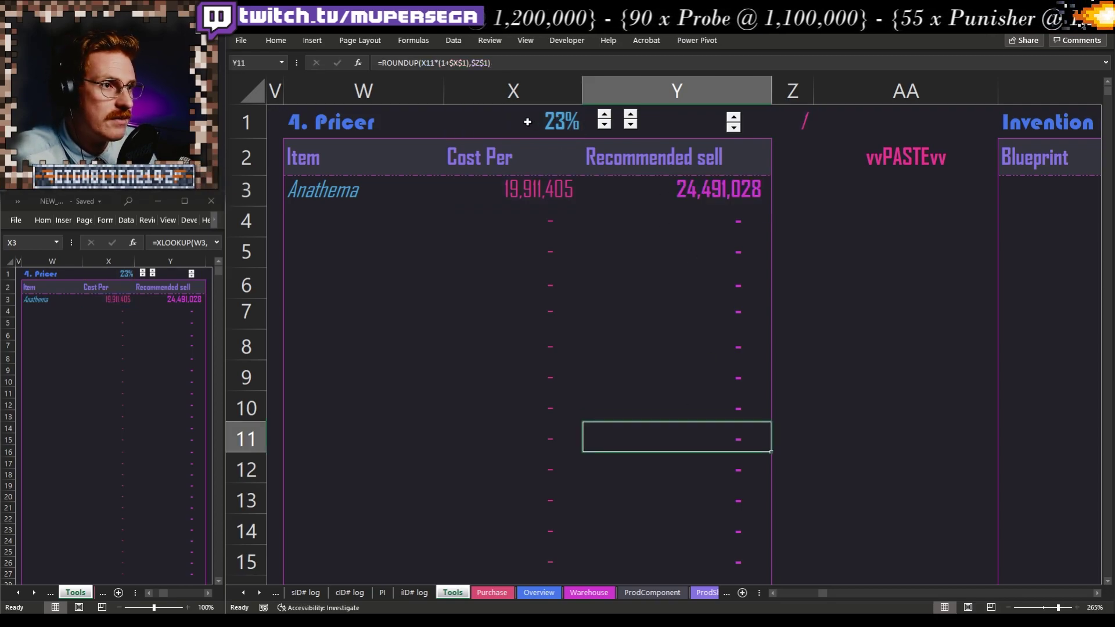
{"action": "left_click", "coordinate": [505, 128]}
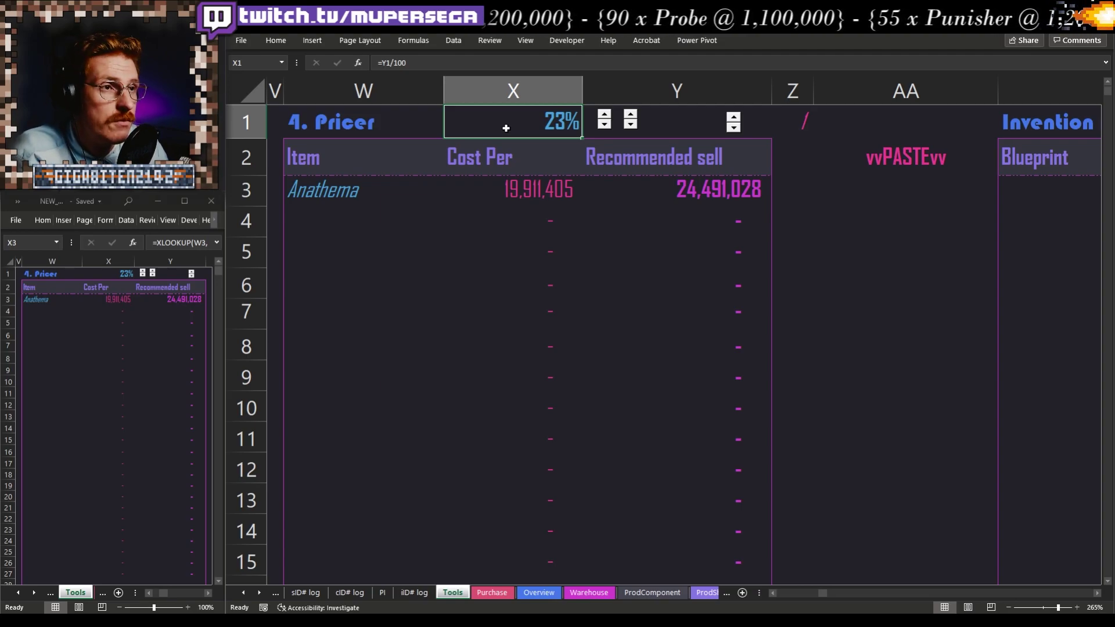
{"action": "left_click", "coordinate": [277, 40]}
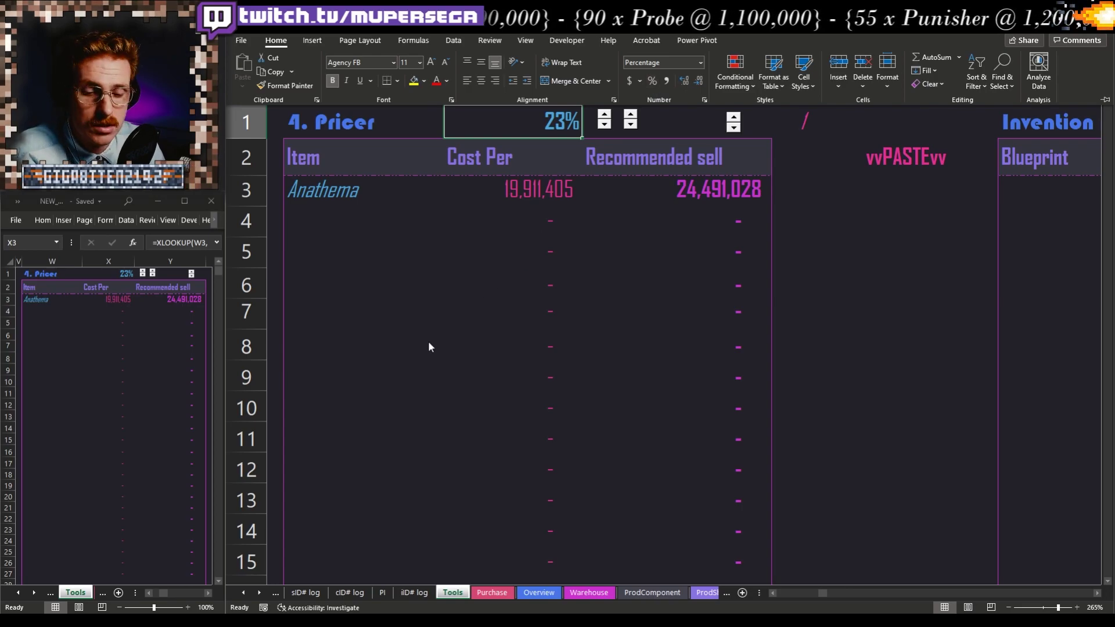
{"action": "left_click", "coordinate": [406, 378]}
{"action": "left_click", "coordinate": [522, 129]}
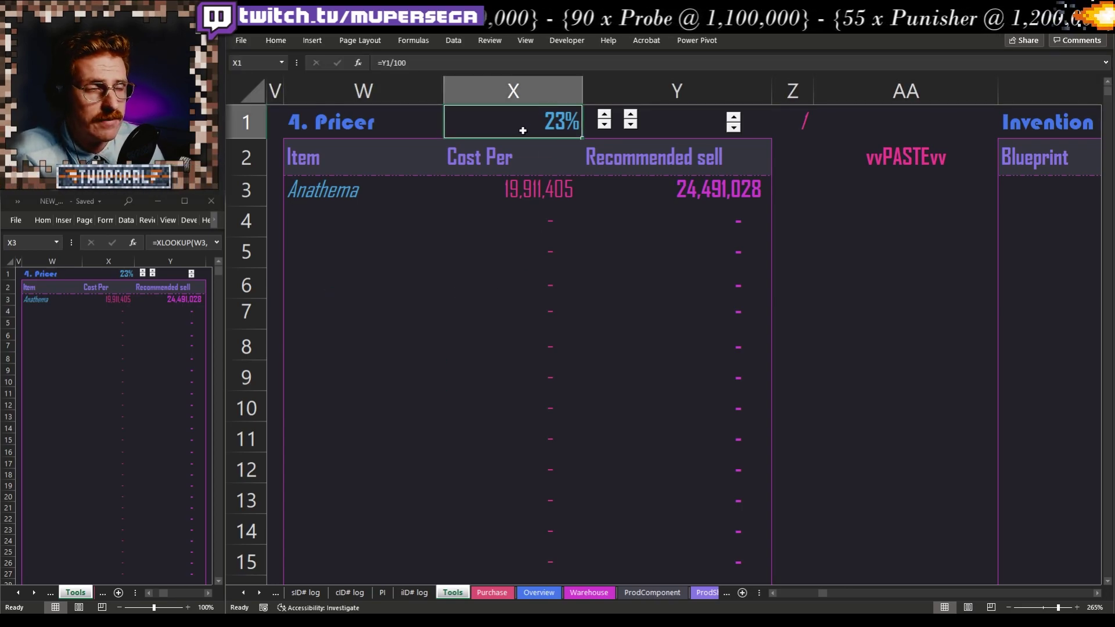
{"action": "left_click", "coordinate": [477, 248]}
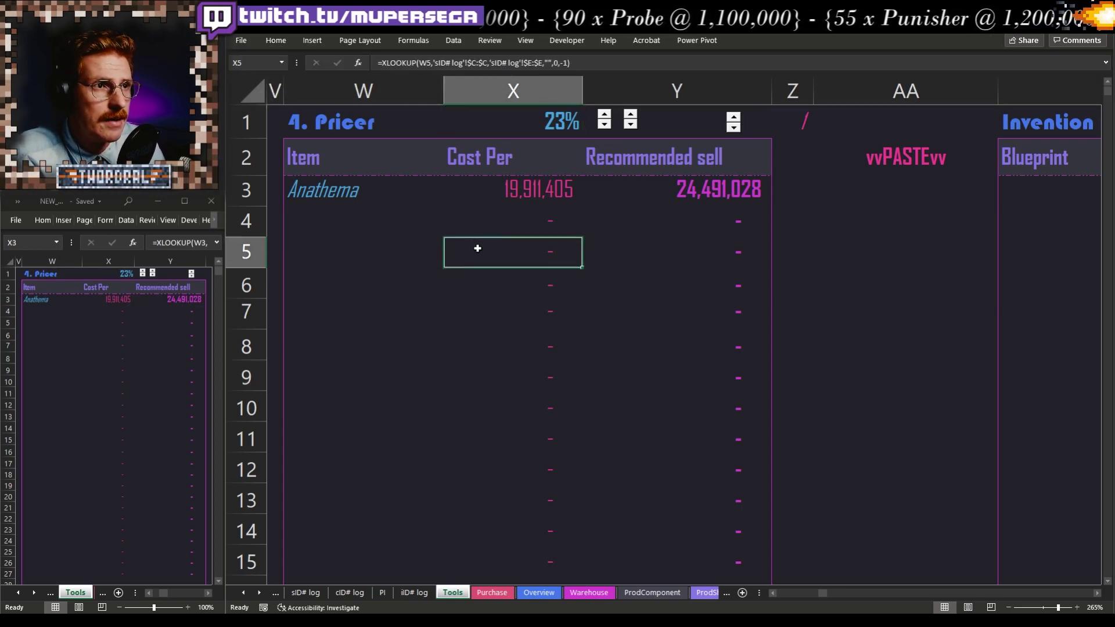
{"action": "left_click", "coordinate": [520, 125]}
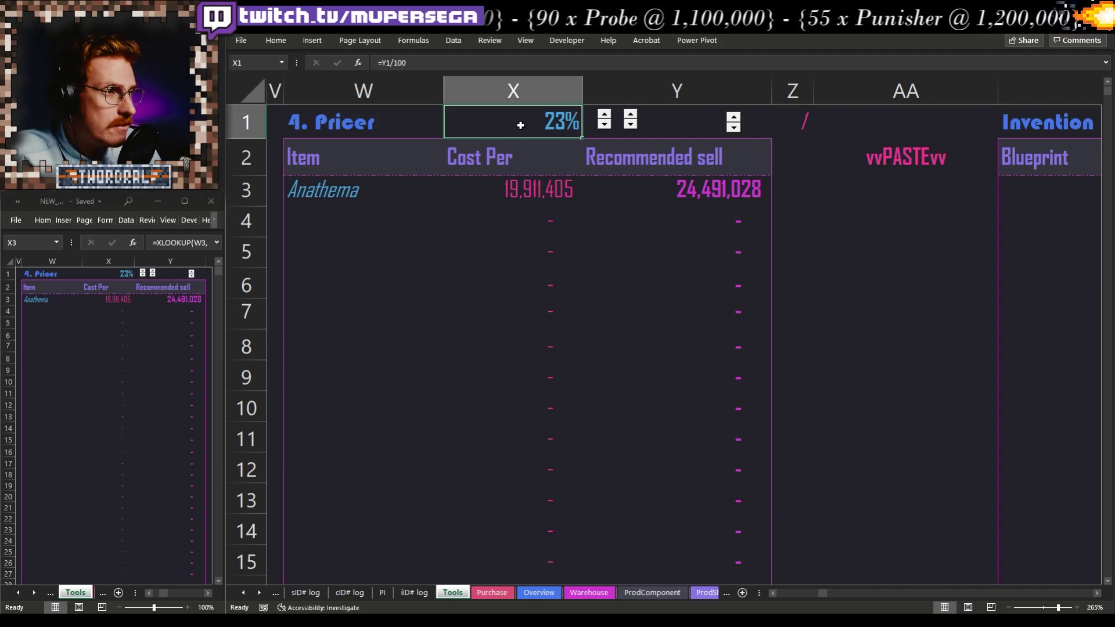
{"action": "left_click", "coordinate": [678, 136]}
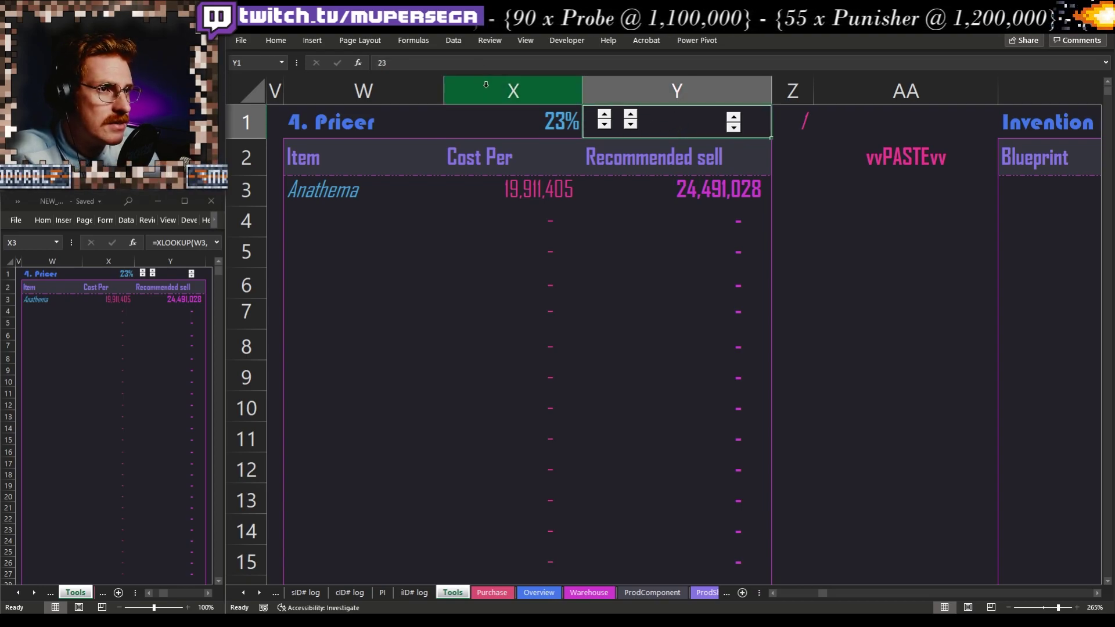
Nudge the markup with the 5-point and 1-point spinners, settling at 22% for a 24,291,914 sell price
{"action": "left_click", "coordinate": [604, 117]}
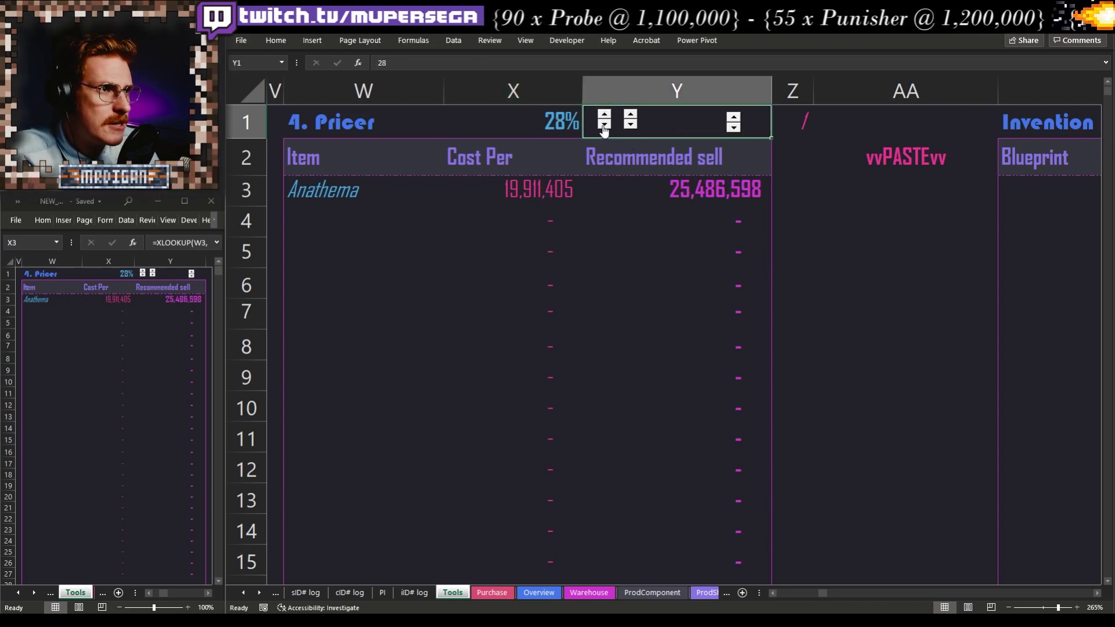
{"action": "left_click", "coordinate": [604, 125]}
{"action": "left_click", "coordinate": [604, 125]}
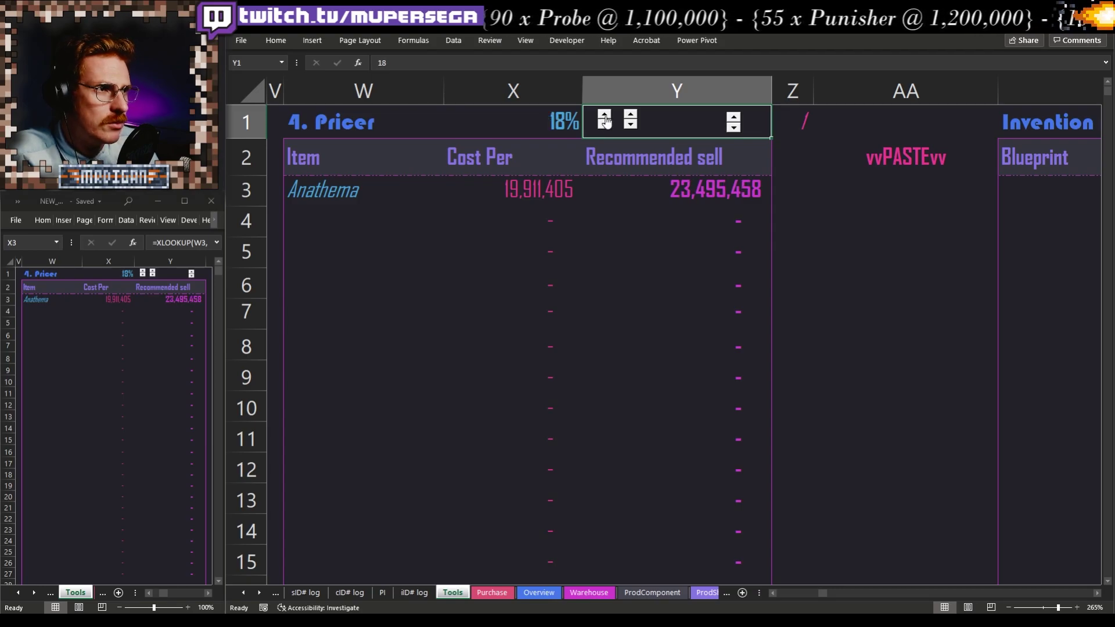
{"action": "left_click", "coordinate": [604, 116]}
{"action": "left_click", "coordinate": [604, 125]}
{"action": "left_click", "coordinate": [604, 117]}
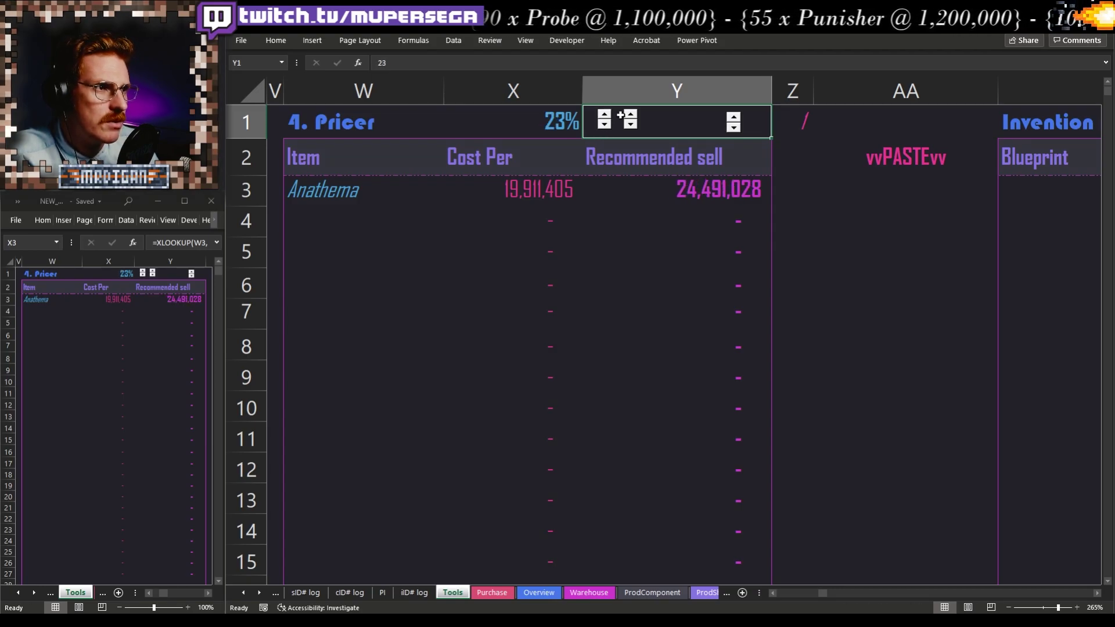
{"action": "left_click", "coordinate": [631, 117]}
{"action": "left_click", "coordinate": [631, 118]}
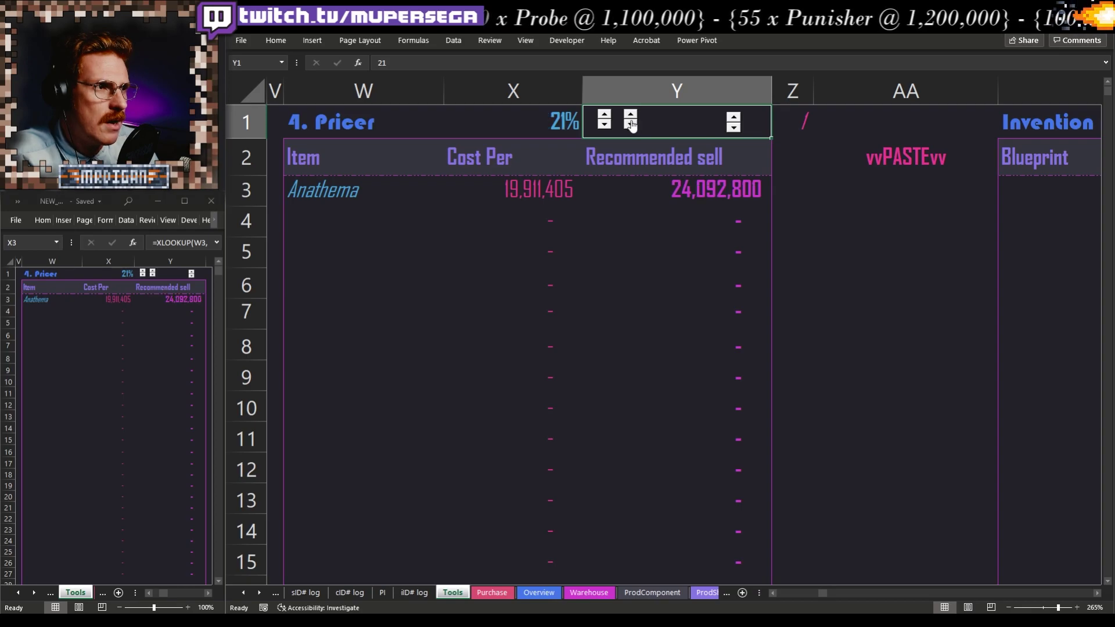
{"action": "left_click", "coordinate": [631, 115]}
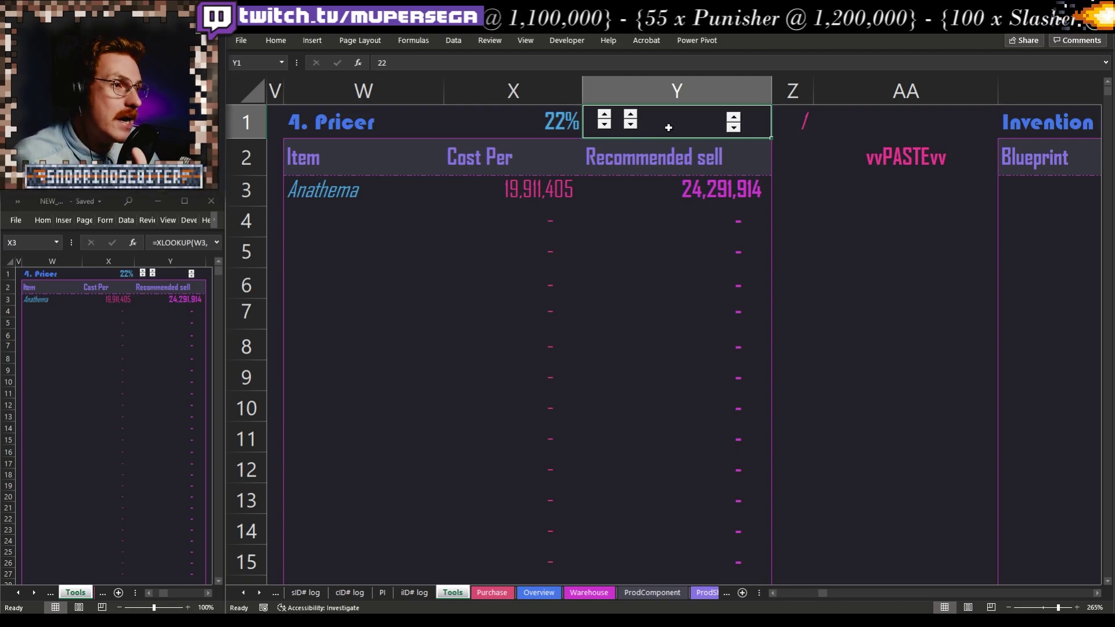
Give the Y1 markup value a pink font colour so it is visible
{"action": "left_click", "coordinate": [278, 42]}
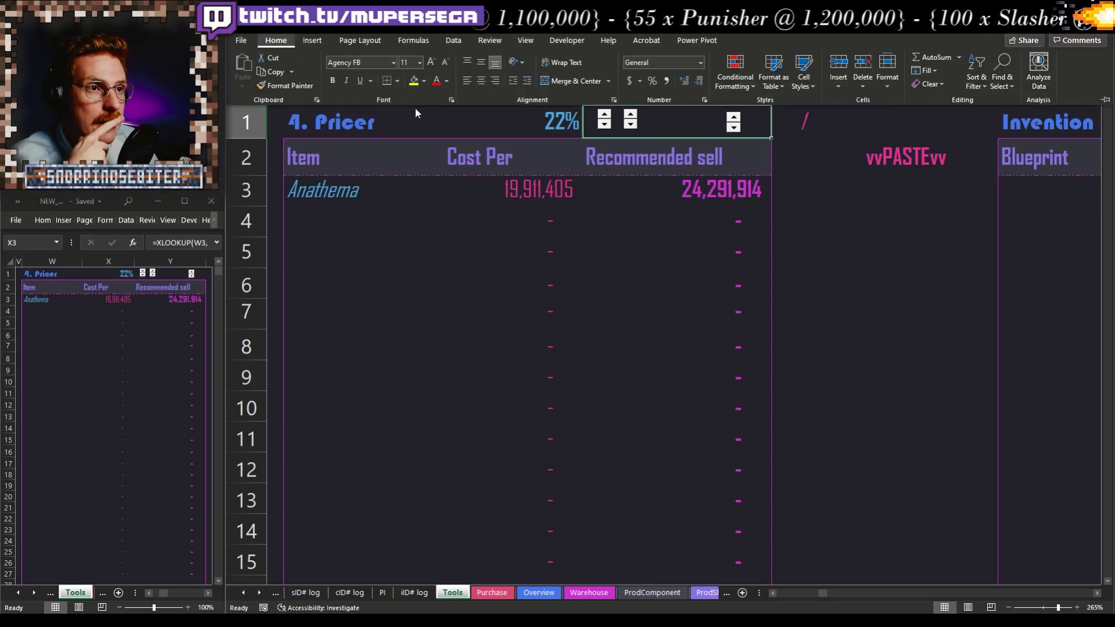
{"action": "left_click", "coordinate": [447, 82]}
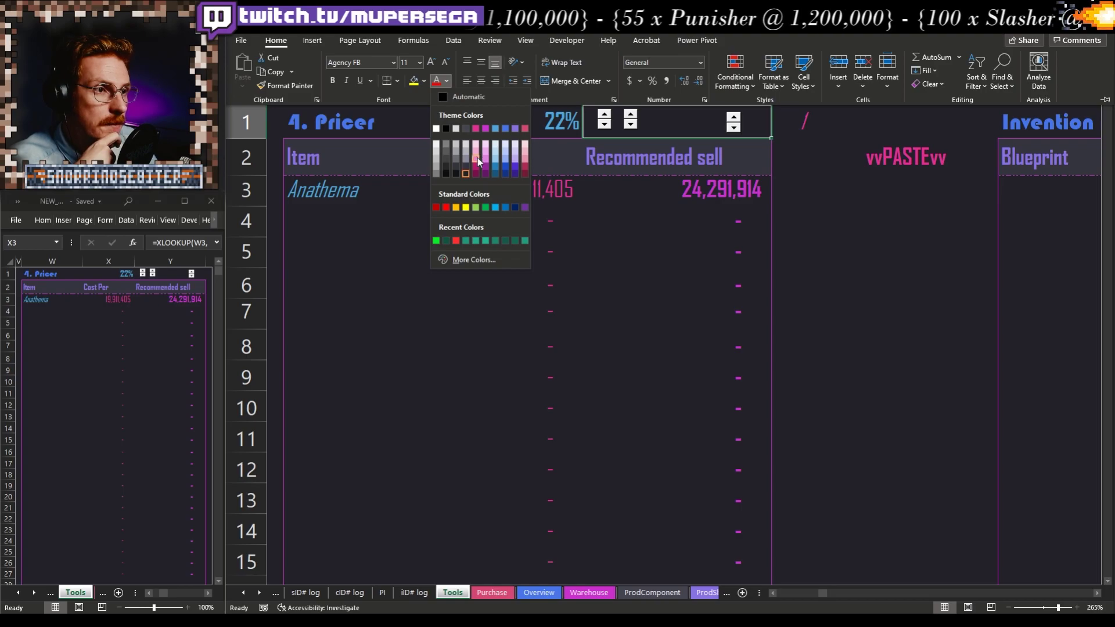
{"action": "left_click", "coordinate": [485, 141]}
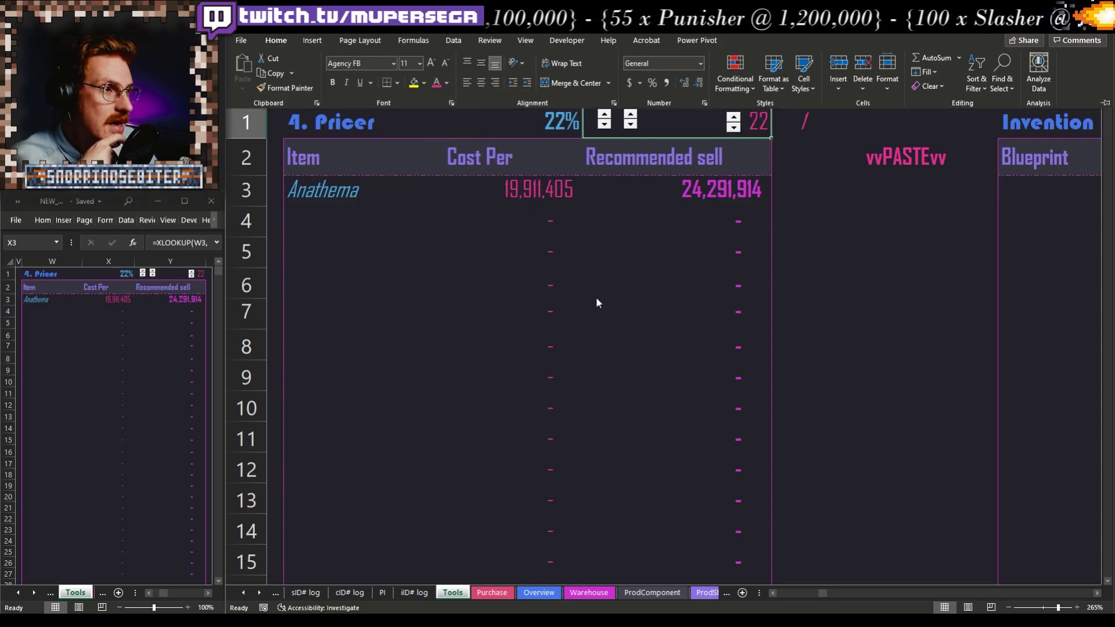
{"action": "left_click", "coordinate": [848, 314]}
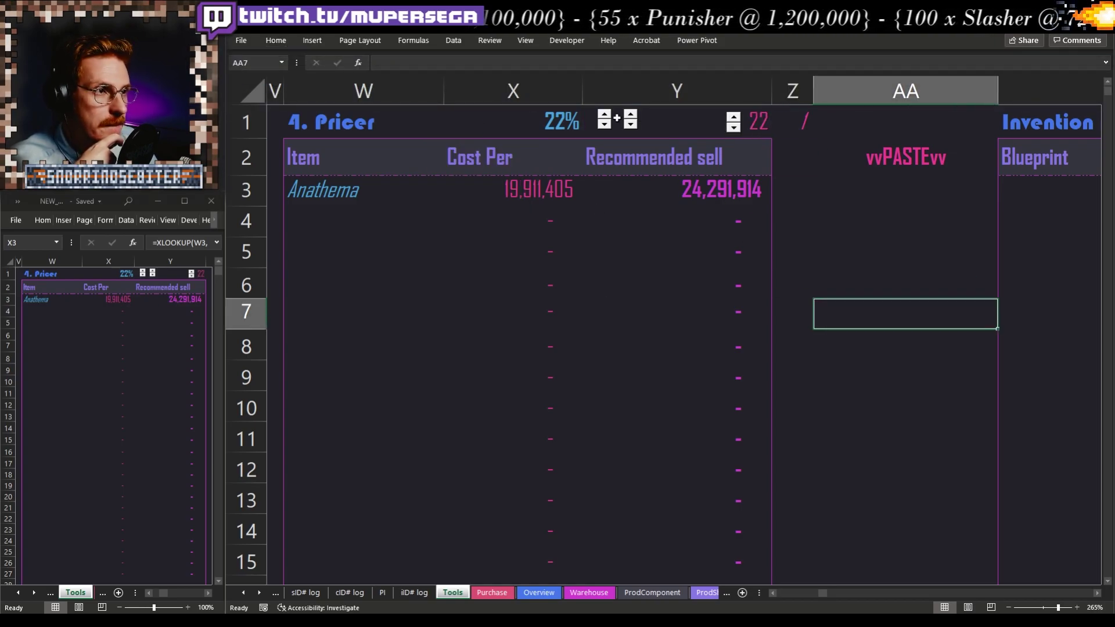
Test the 5-point spinner back to 22%, then open its Format Control settings
{"action": "left_click", "coordinate": [605, 124]}
{"action": "left_click", "coordinate": [605, 125]}
{"action": "left_click", "coordinate": [605, 125]}
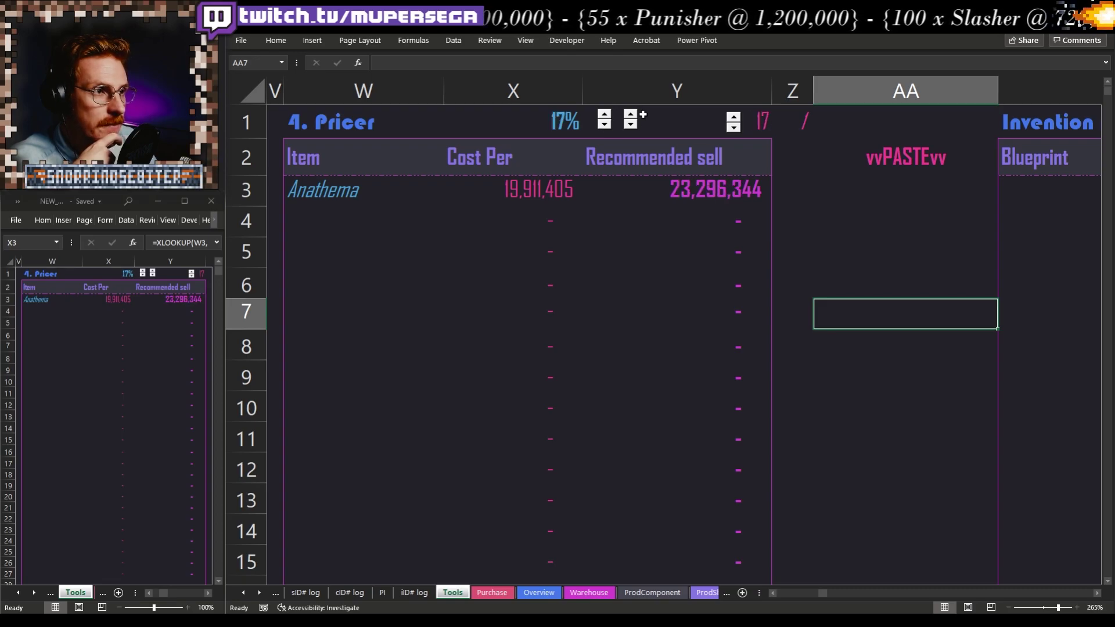
{"action": "left_click", "coordinate": [605, 119]}
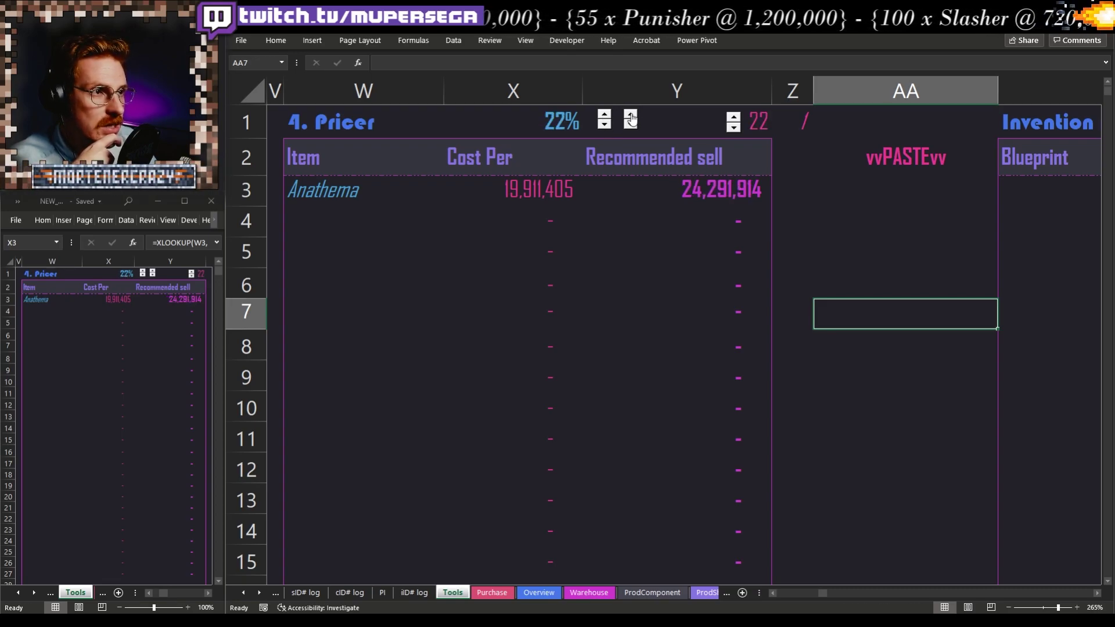
{"action": "right_click", "coordinate": [605, 120]}
{"action": "left_click", "coordinate": [633, 224]}
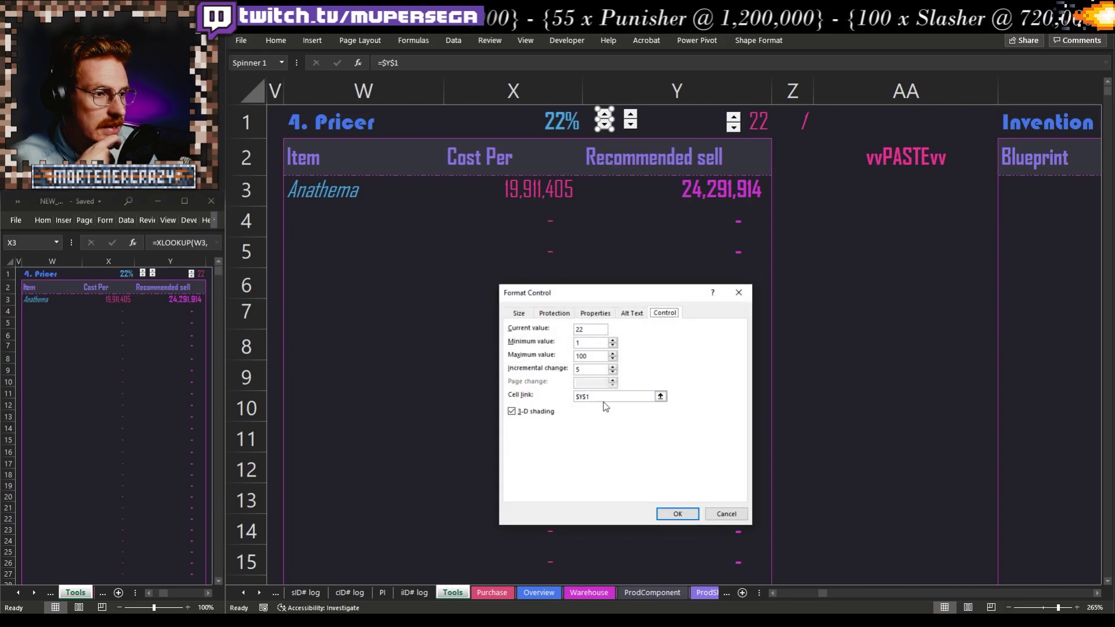
{"action": "left_click", "coordinate": [604, 399]}
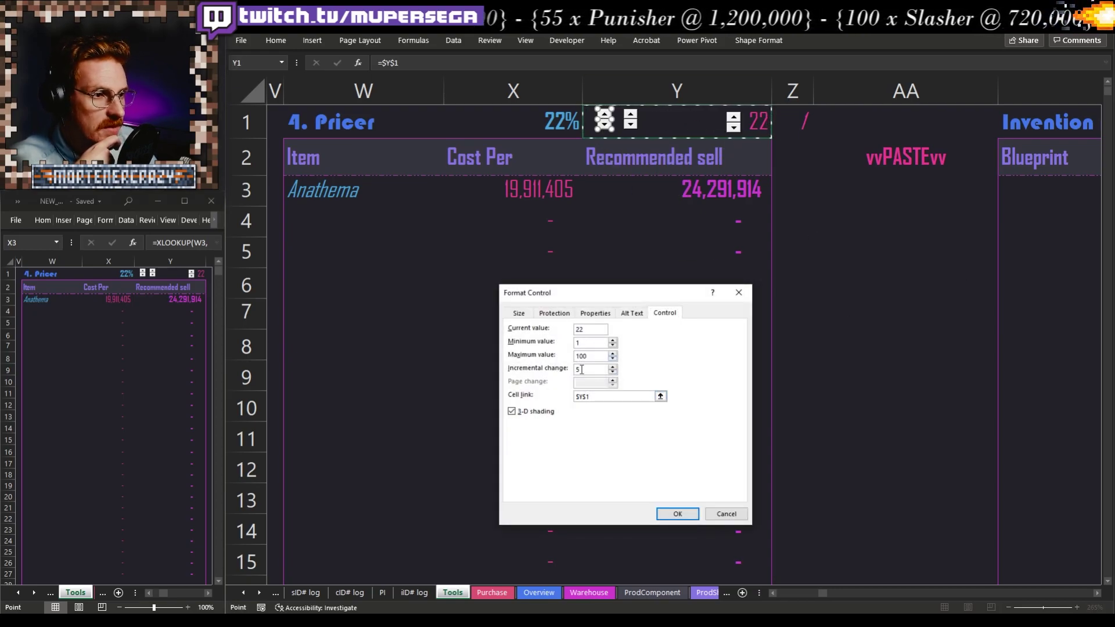
{"action": "left_click", "coordinate": [726, 514]}
{"action": "left_click", "coordinate": [645, 311]}
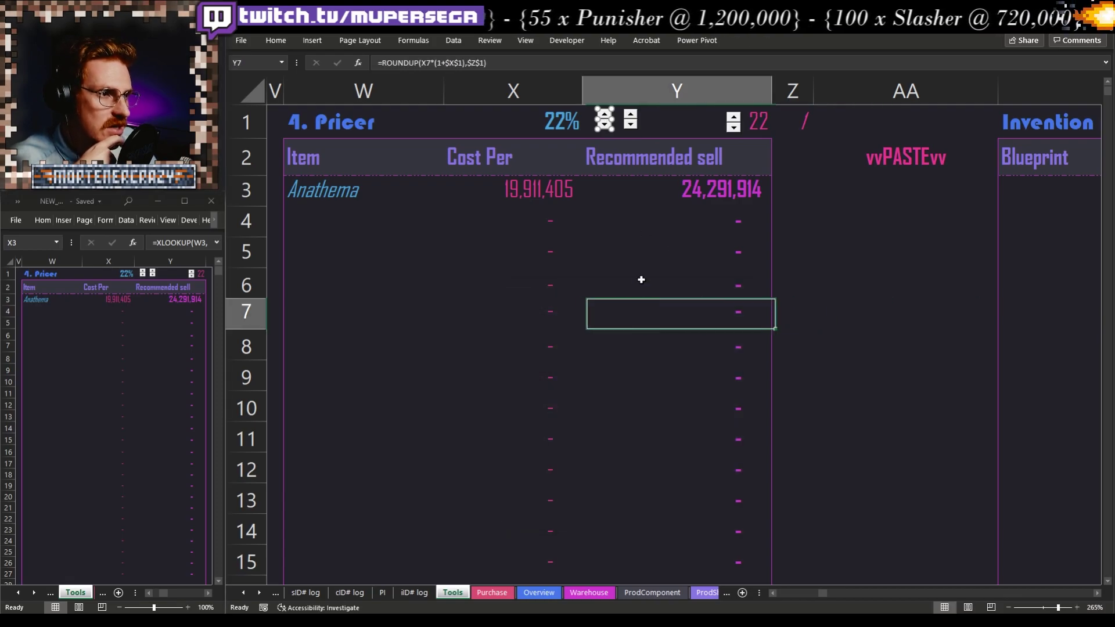
{"action": "left_click", "coordinate": [604, 116]}
{"action": "left_click", "coordinate": [604, 125]}
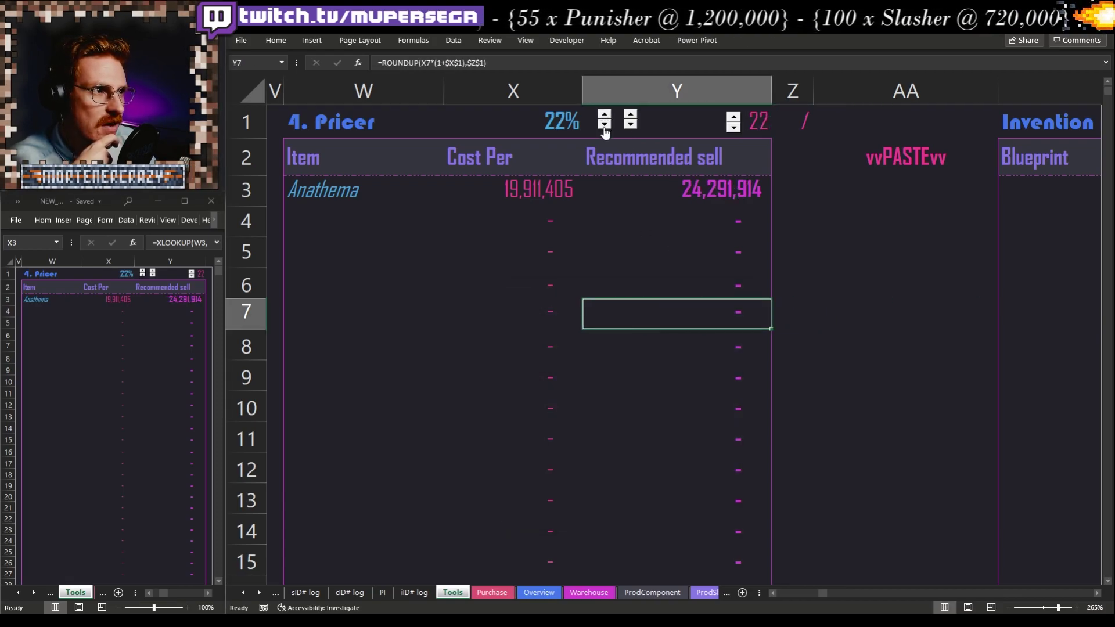
{"action": "left_click", "coordinate": [630, 126]}
{"action": "left_click", "coordinate": [631, 126]}
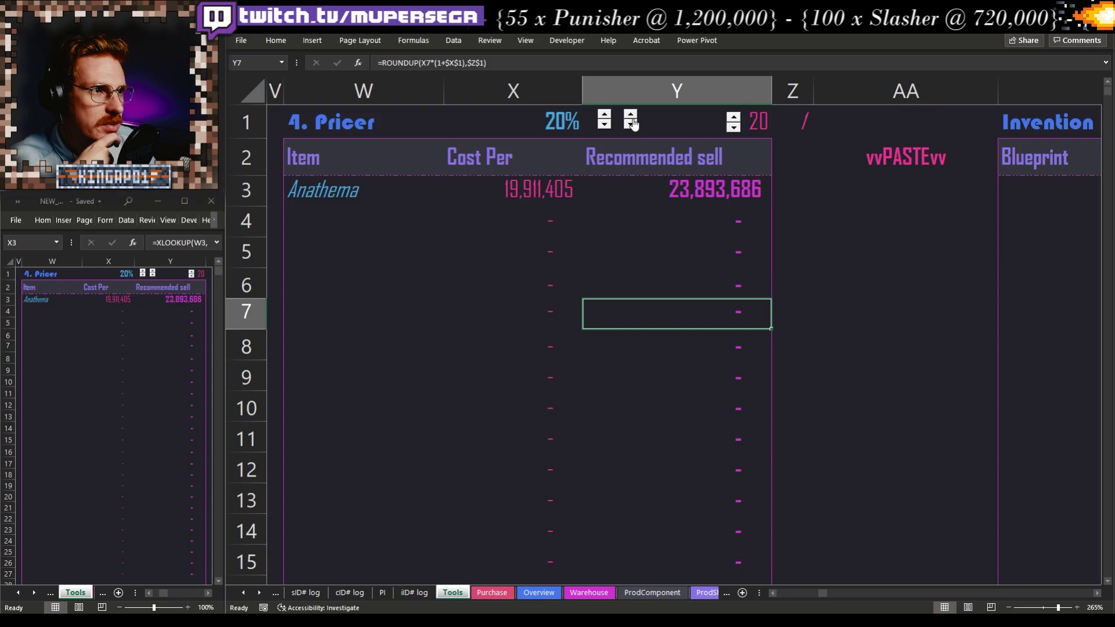
{"action": "left_click", "coordinate": [631, 119]}
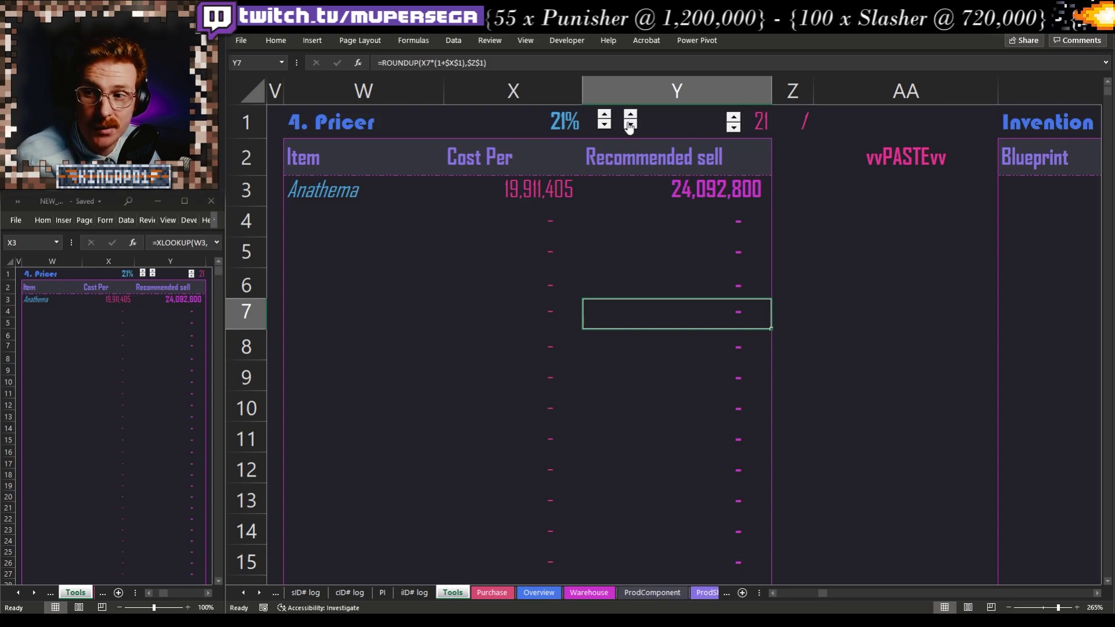
{"action": "left_click", "coordinate": [550, 129]}
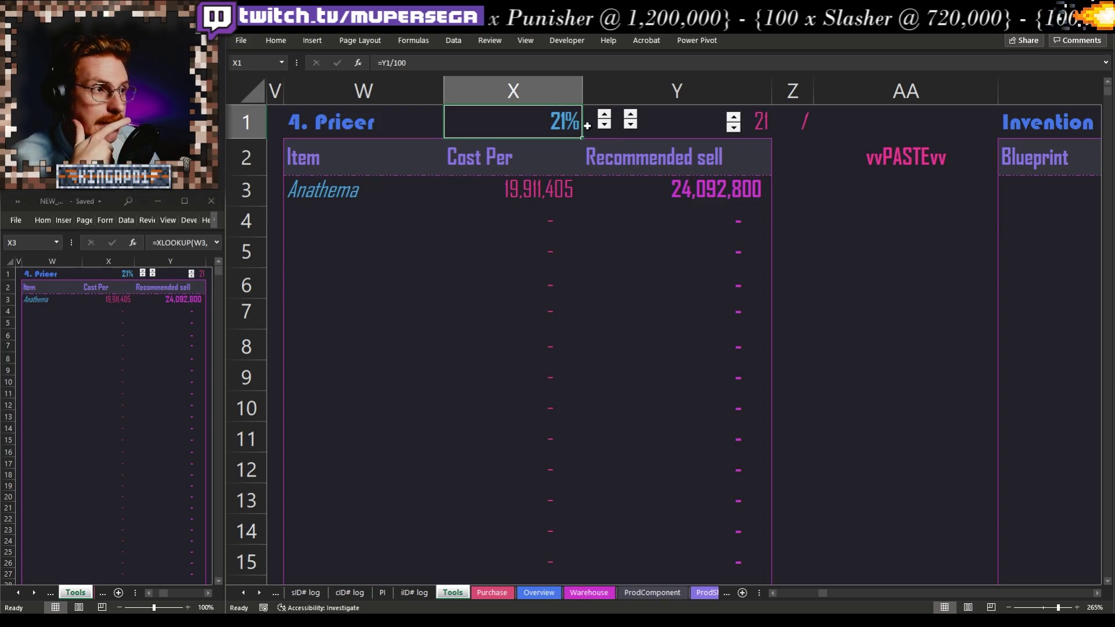
Check the recommended sell formulas and the X1 markup formula in the Pricer
{"action": "left_click", "coordinate": [607, 210]}
{"action": "left_click", "coordinate": [539, 111]}
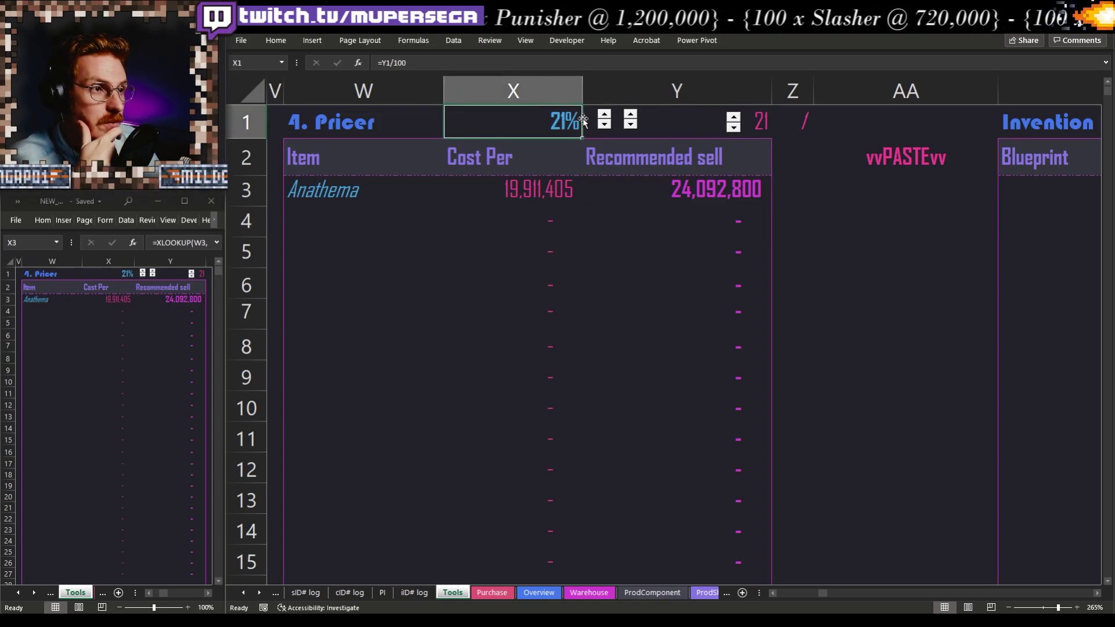
{"action": "left_click", "coordinate": [625, 215]}
{"action": "left_click", "coordinate": [679, 193]}
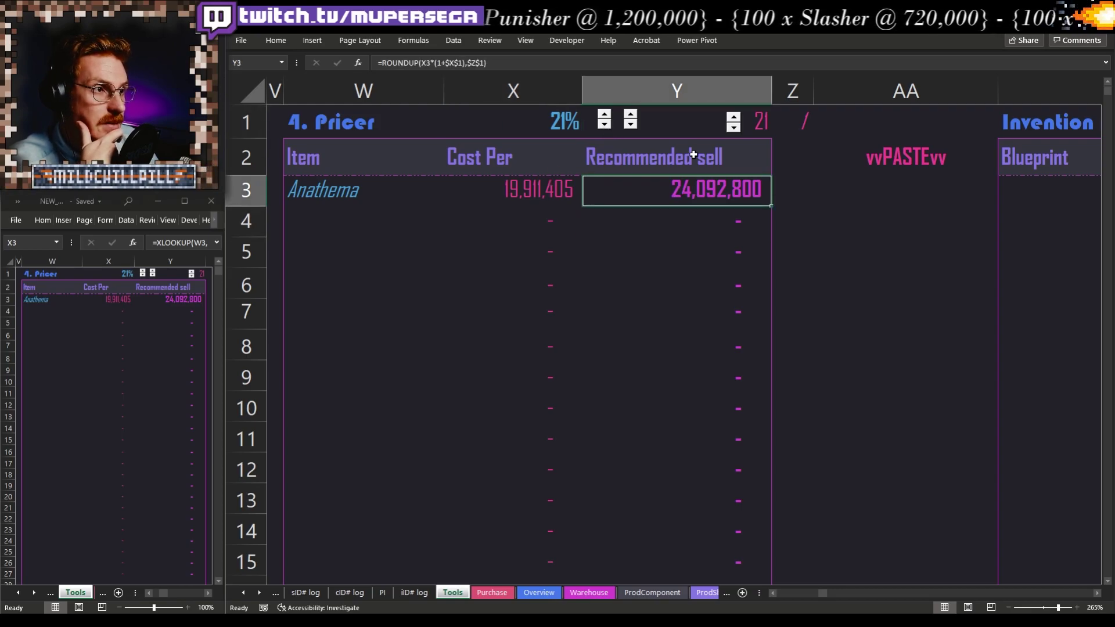
Give the raw spinner value 21 in Y1 a dark font colour so it disappears
{"action": "left_click", "coordinate": [661, 123]}
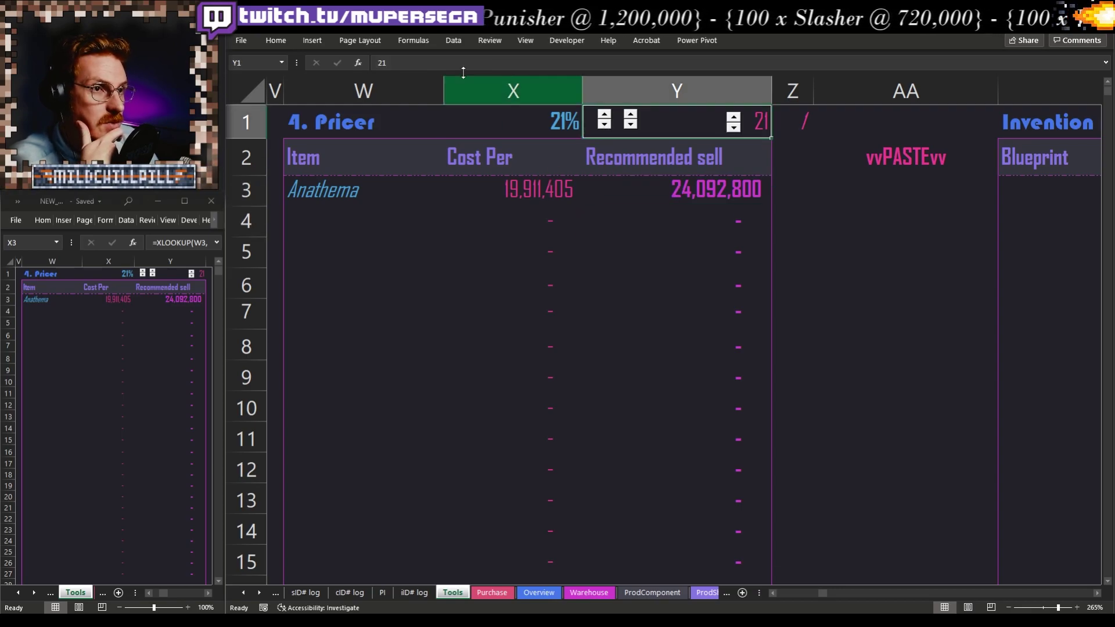
{"action": "left_click", "coordinate": [277, 40]}
{"action": "left_click", "coordinate": [446, 81]}
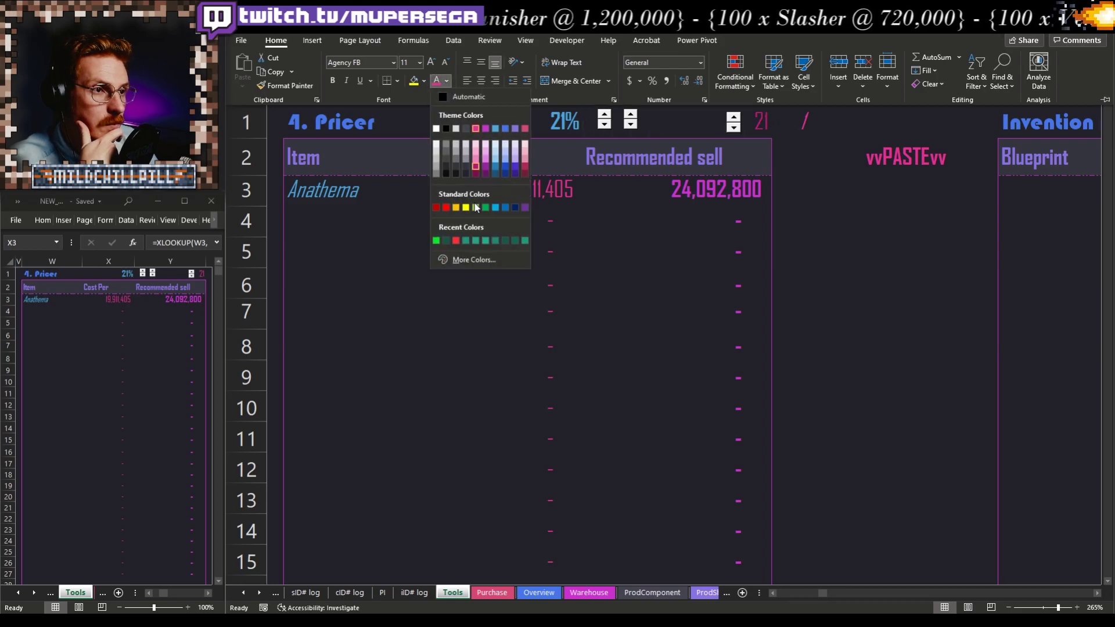
{"action": "left_click", "coordinate": [467, 168]}
{"action": "left_click", "coordinate": [906, 283]}
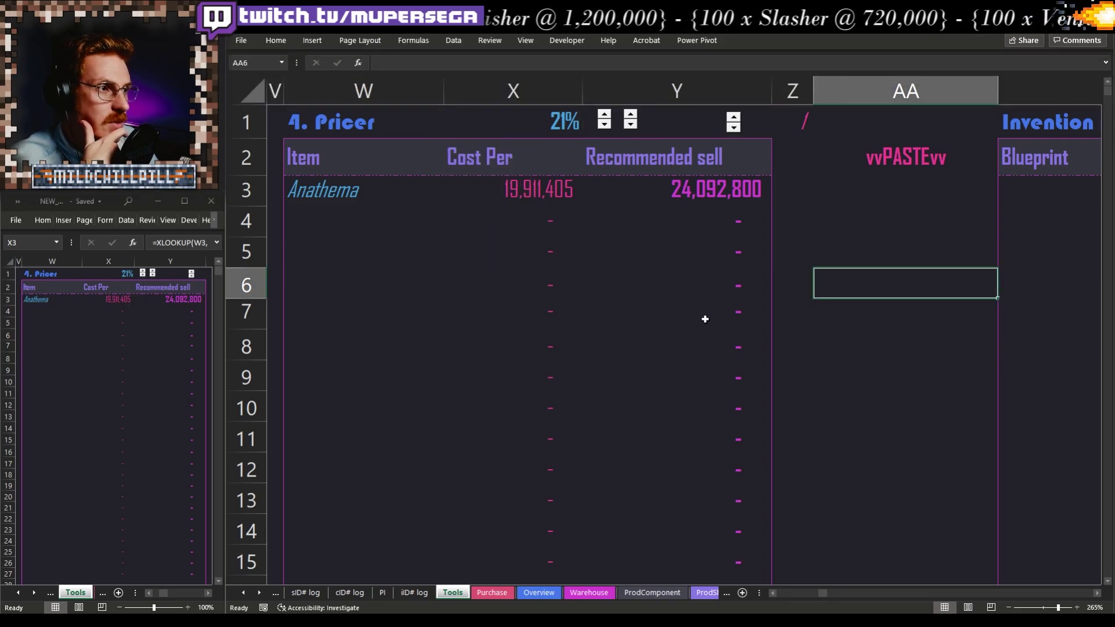
Inspect Anathema's ROUNDUP sell formula in Y3 without changing it, then reselect markup cell X1
{"action": "left_click", "coordinate": [705, 337]}
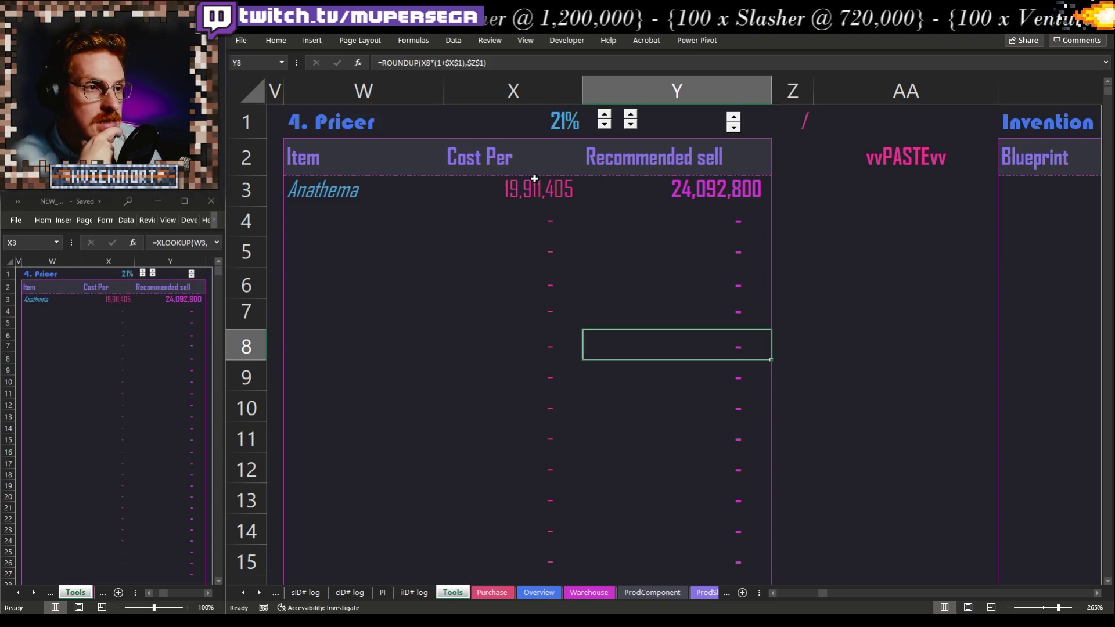
{"action": "left_click", "coordinate": [592, 189]}
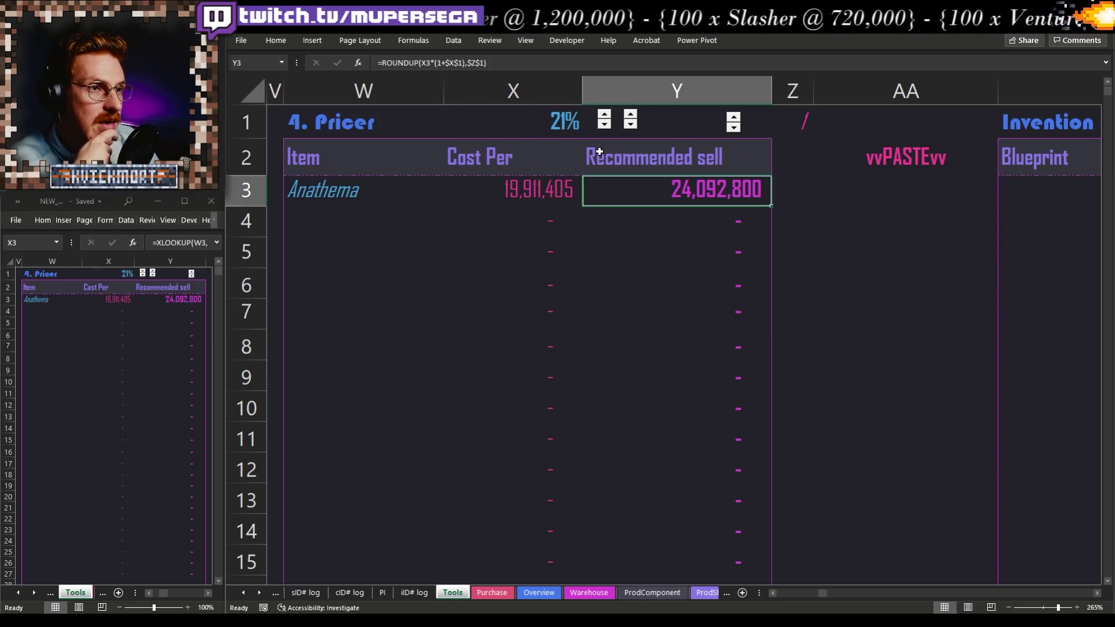
{"action": "left_click", "coordinate": [467, 63]}
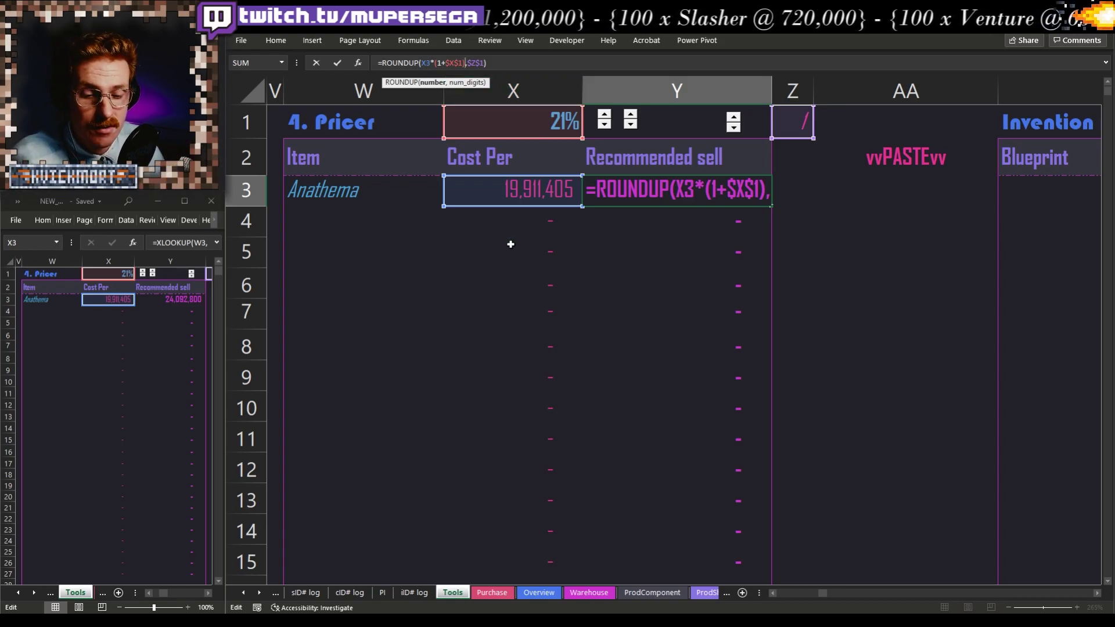
{"action": "key", "text": "Escape"}
{"action": "left_click", "coordinate": [481, 108]}
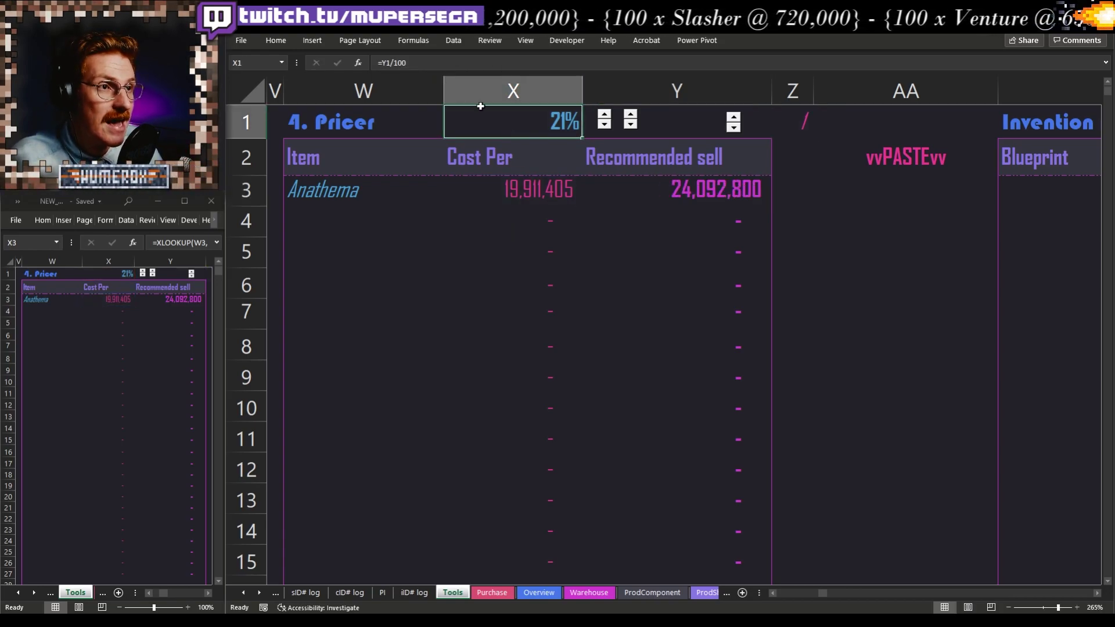
{"action": "left_click", "coordinate": [692, 116]}
{"action": "left_click", "coordinate": [531, 112]}
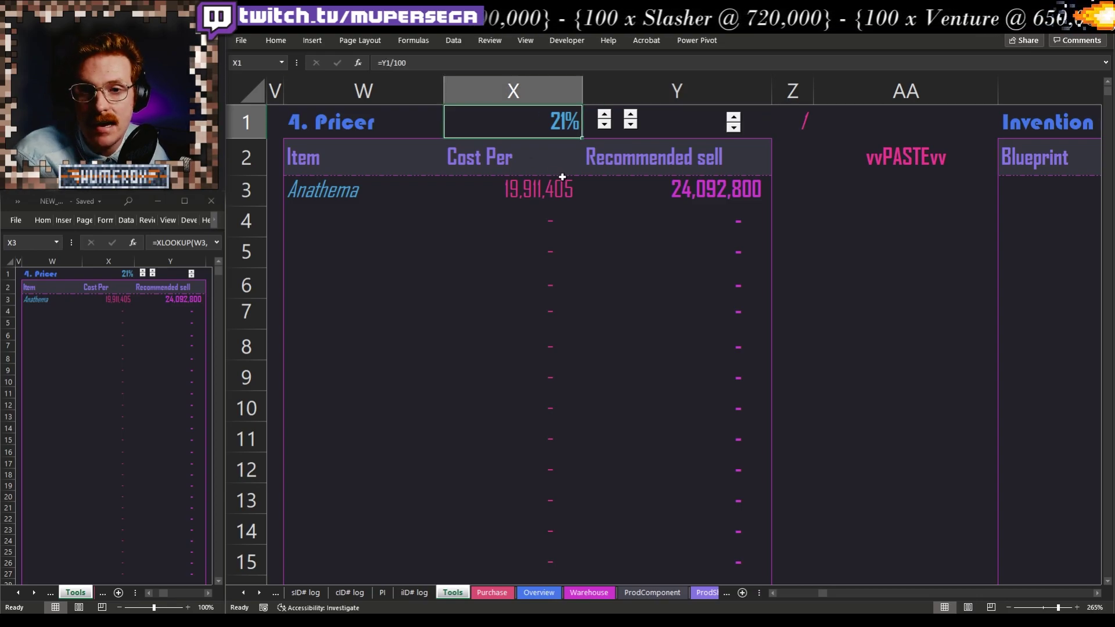
{"action": "left_click", "coordinate": [688, 192]}
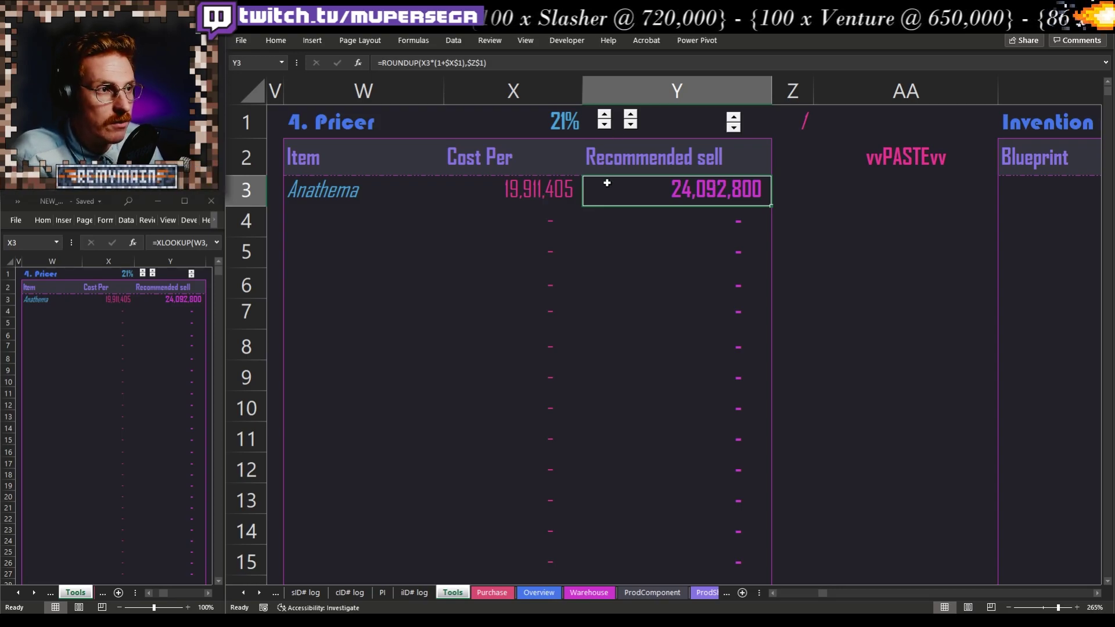
{"action": "left_click", "coordinate": [605, 116]}
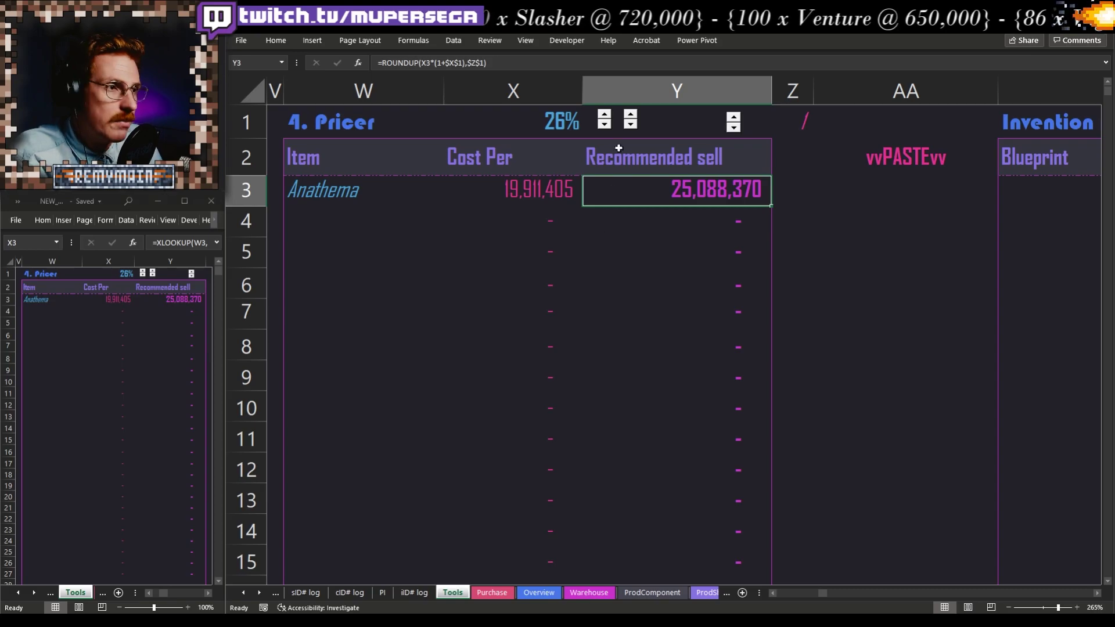
{"action": "left_click", "coordinate": [603, 126]}
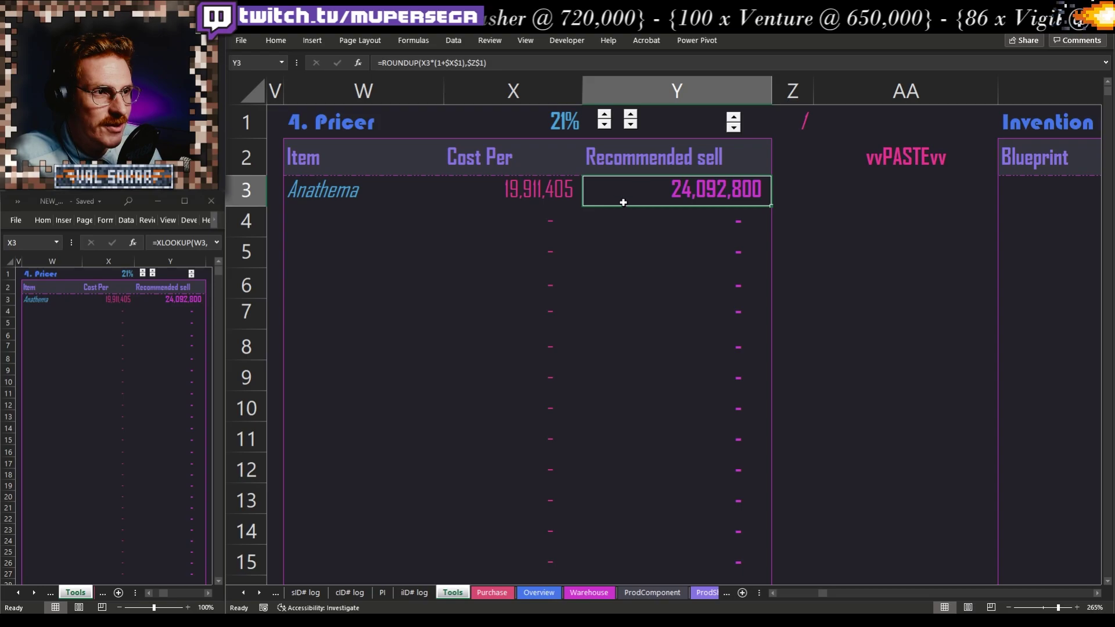
{"action": "left_click", "coordinate": [450, 337]}
{"action": "left_click_drag", "start_coordinate": [309, 210], "coordinate": [424, 406]}
{"action": "left_click", "coordinate": [424, 406]}
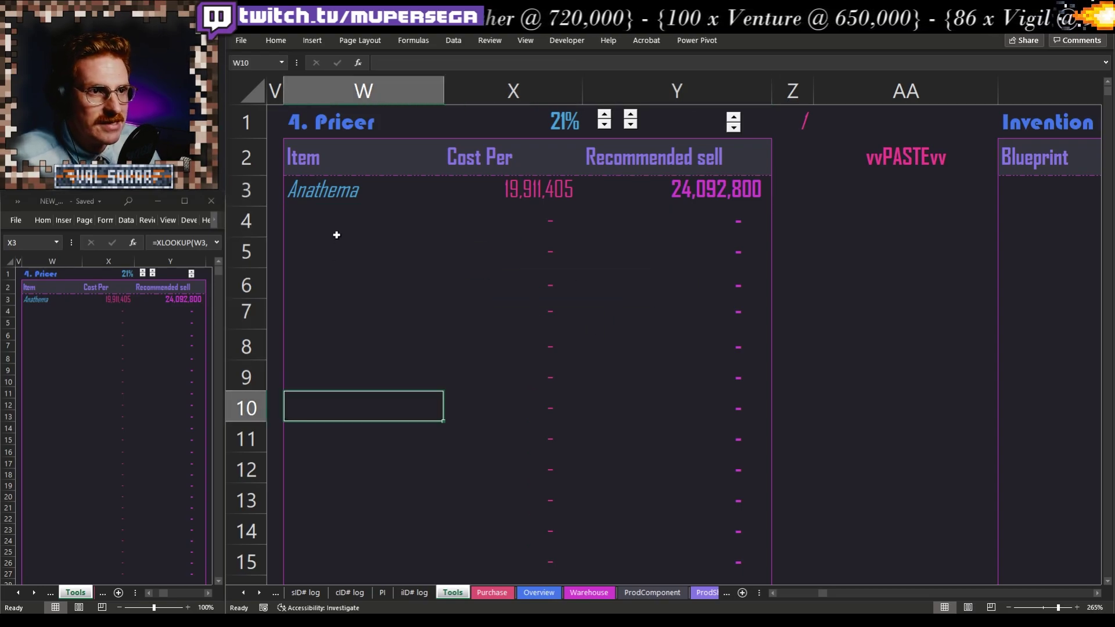
{"action": "left_click", "coordinate": [321, 222]}
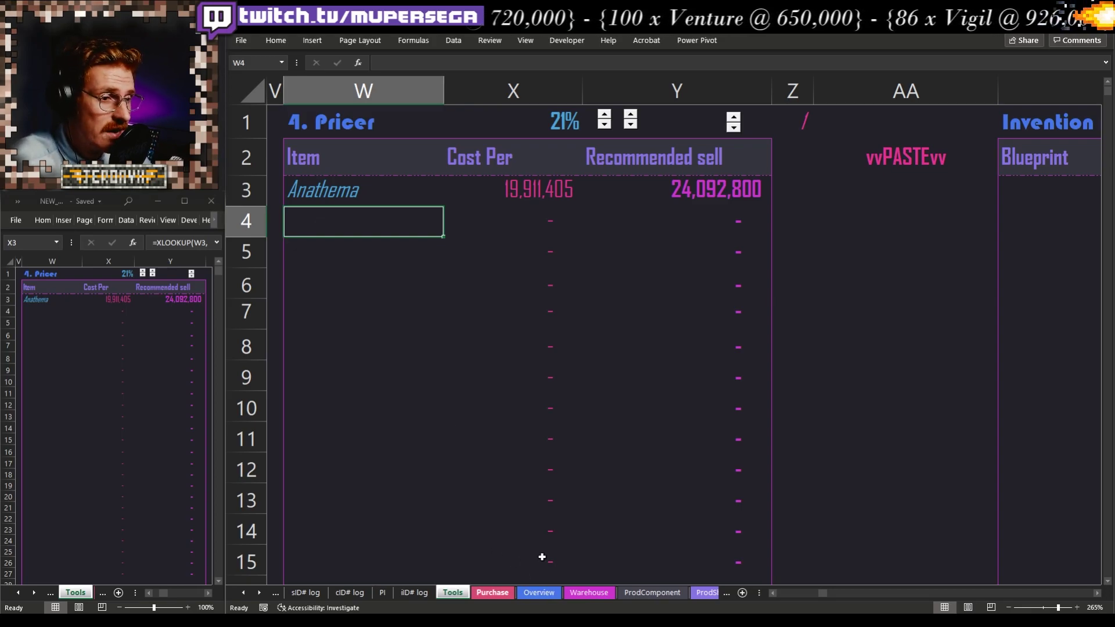
{"action": "left_click", "coordinate": [589, 592]}
{"action": "left_click", "coordinate": [547, 593]}
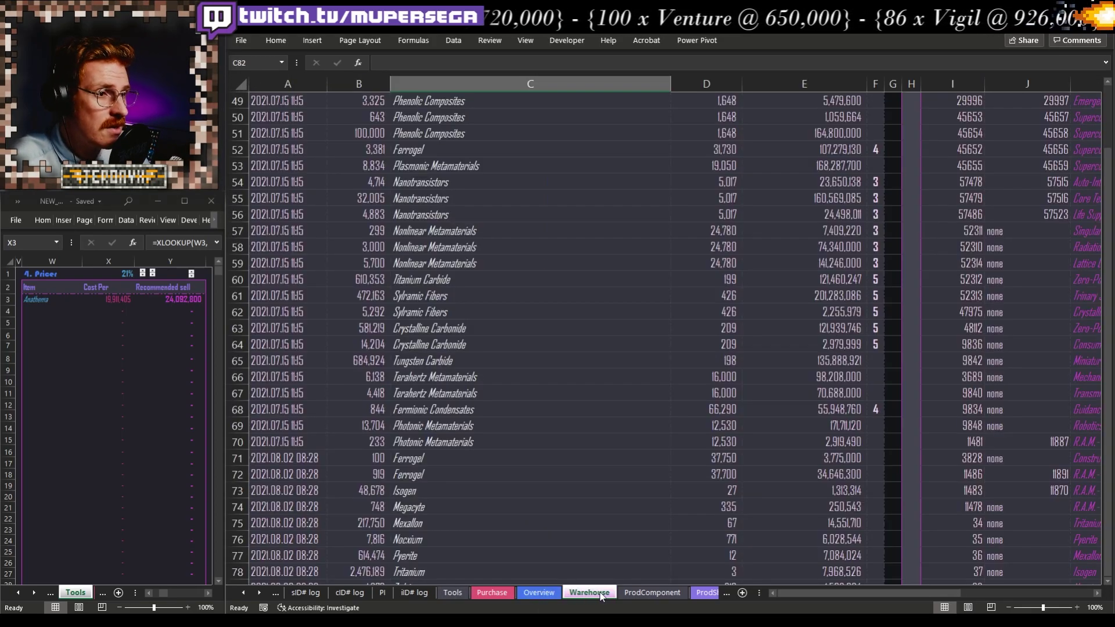
{"action": "left_click", "coordinate": [497, 593]}
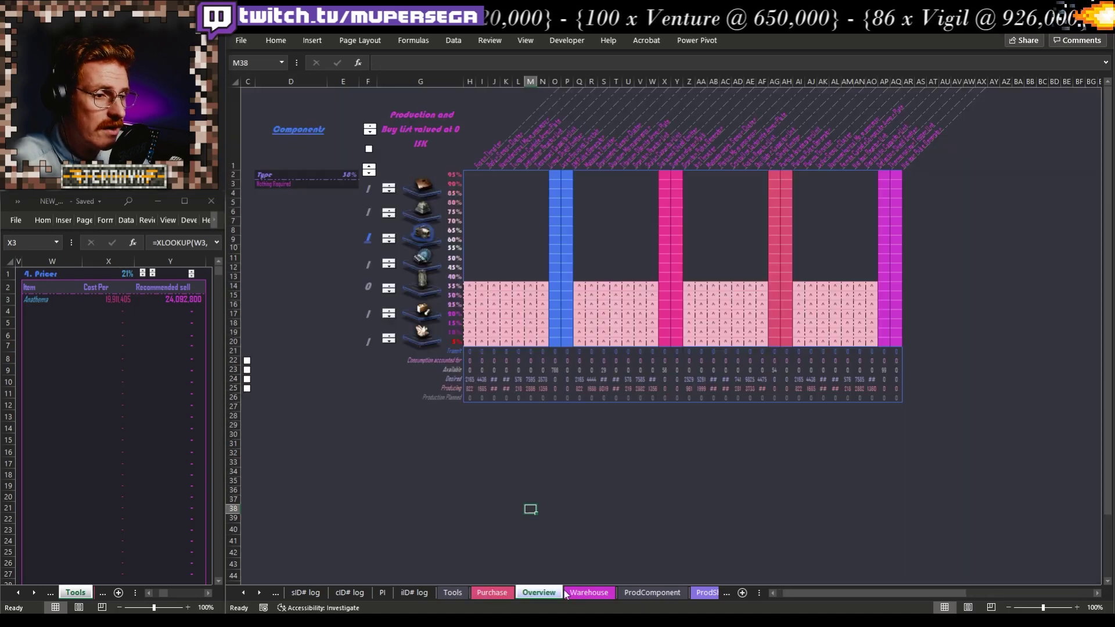
{"action": "left_click", "coordinate": [604, 593]}
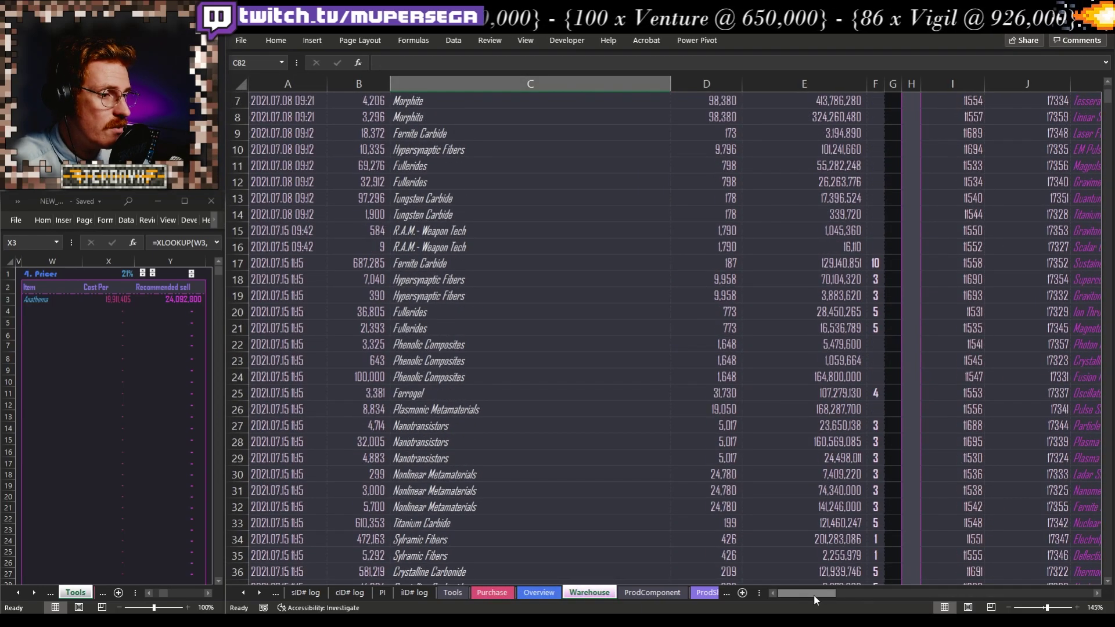
{"action": "left_click_drag", "start_coordinate": [813, 593], "coordinate": [879, 605]}
{"action": "left_click", "coordinate": [492, 592]}
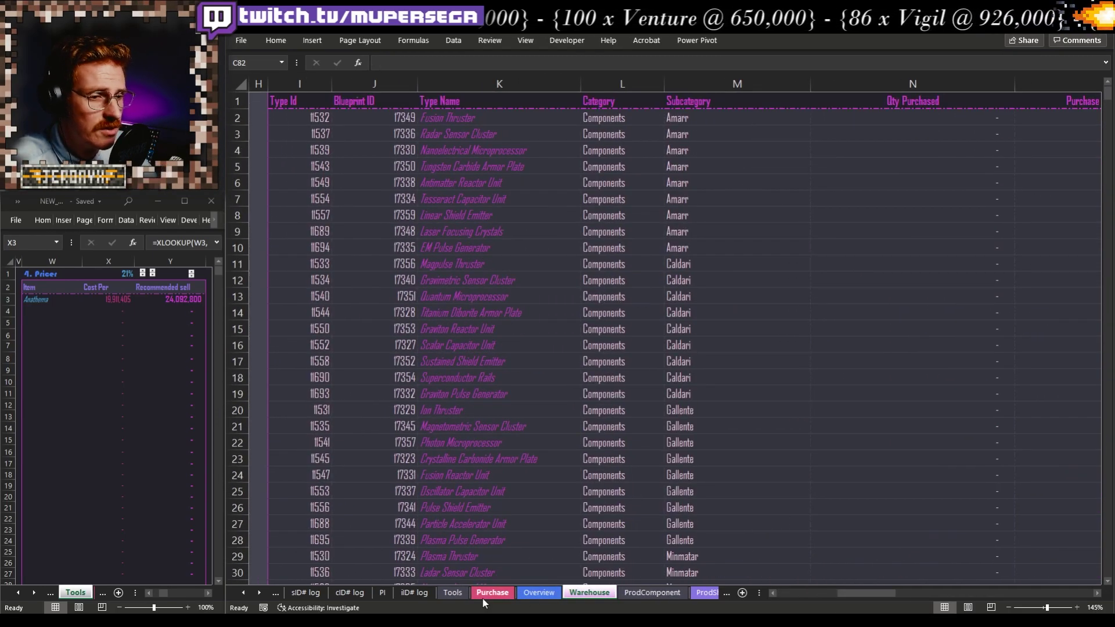
{"action": "left_click", "coordinate": [452, 592]}
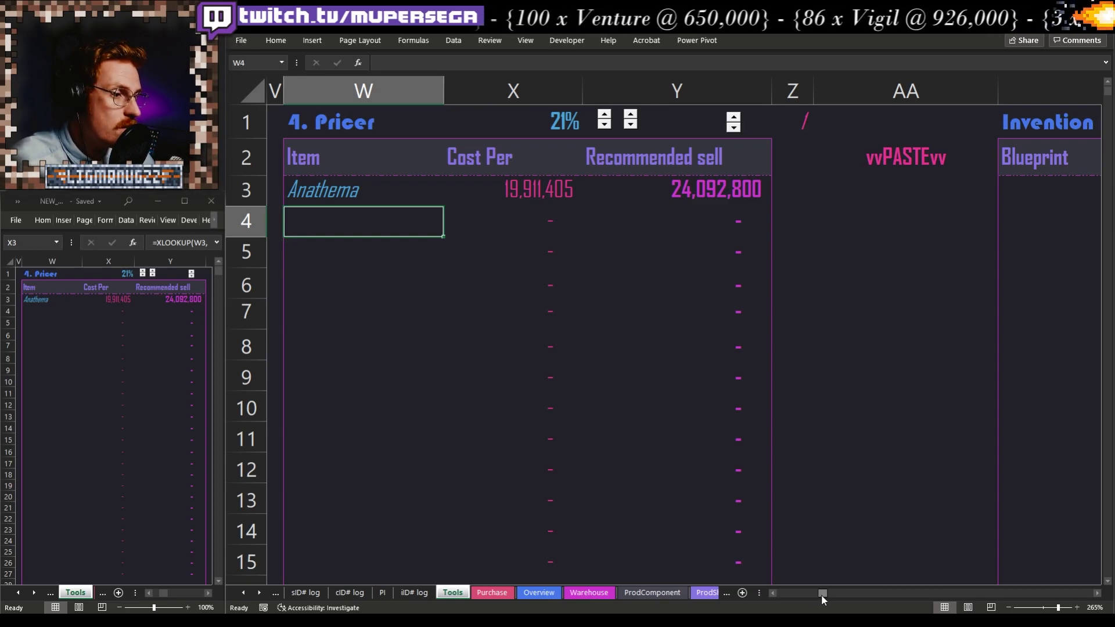
Try ticking Frigate, Cruiser, Battleship, Freighter and Mining in the Filter, then untick them all
{"action": "left_click_drag", "start_coordinate": [821, 595], "coordinate": [772, 592]}
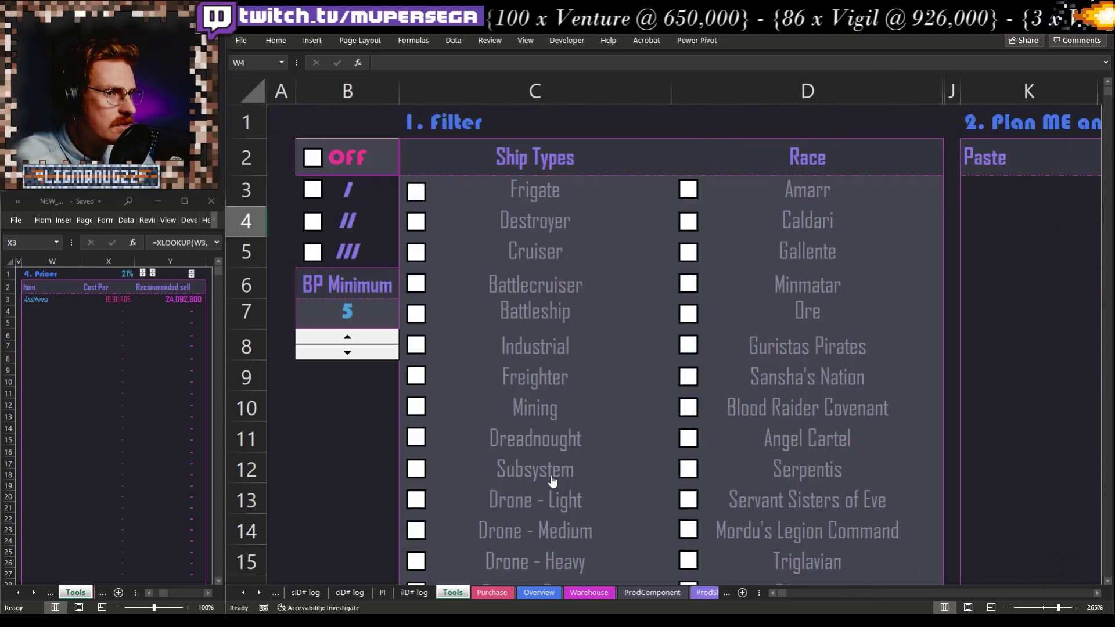
{"action": "left_click", "coordinate": [332, 424]}
{"action": "left_click", "coordinate": [529, 191]}
{"action": "left_click", "coordinate": [531, 251]}
{"action": "left_click", "coordinate": [535, 311]}
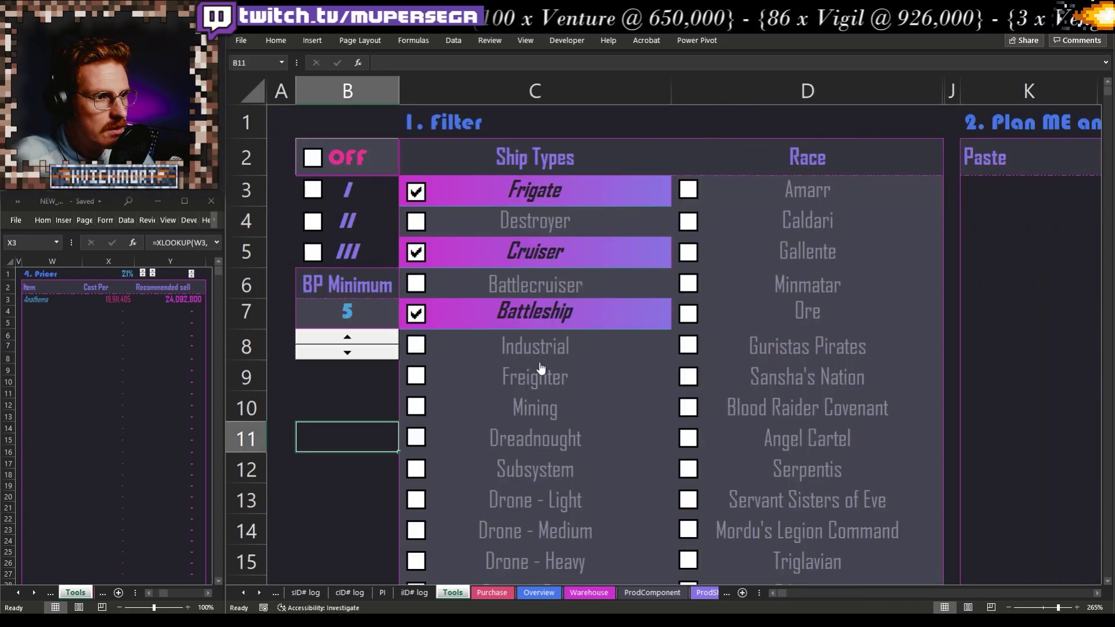
{"action": "left_click", "coordinate": [542, 375]}
{"action": "left_click", "coordinate": [549, 413]}
{"action": "left_click", "coordinate": [541, 398]}
{"action": "left_click", "coordinate": [536, 377]}
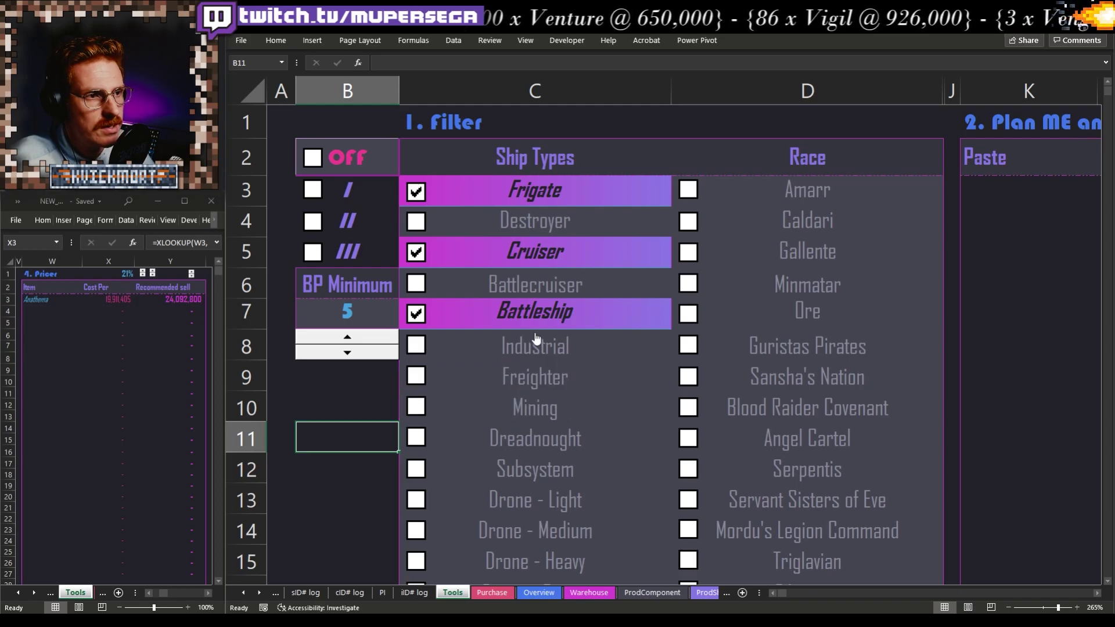
{"action": "left_click", "coordinate": [530, 313]}
{"action": "left_click", "coordinate": [528, 253]}
{"action": "left_click", "coordinate": [527, 192]}
Leave Frigate as the only ship type ticked in the Filter
{"action": "left_click", "coordinate": [529, 226]}
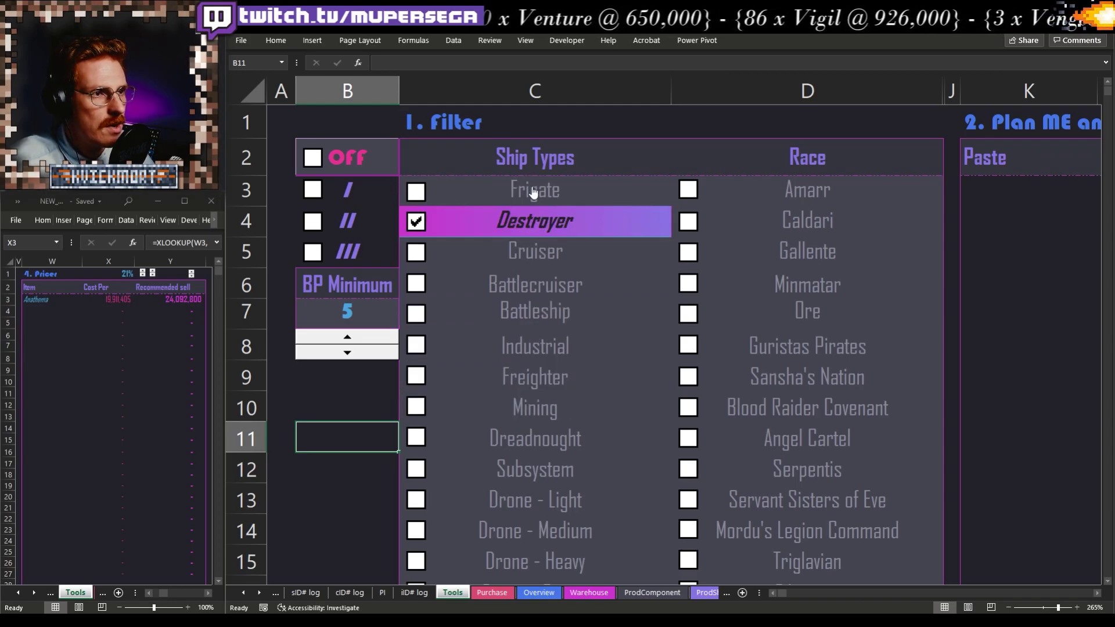
{"action": "left_click", "coordinate": [526, 192]}
{"action": "left_click", "coordinate": [527, 224]}
{"action": "left_click", "coordinate": [525, 191]}
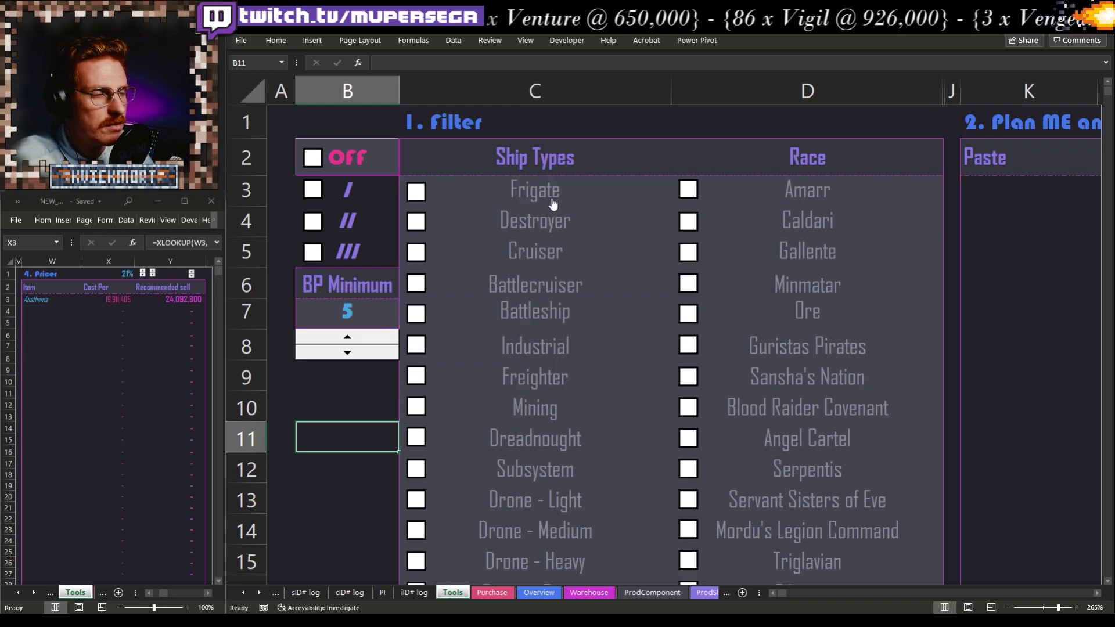
{"action": "left_click", "coordinate": [553, 197]}
Include the Amarr, Caldari, Gallente and Minmatar races and switch the Filter on
{"action": "left_click", "coordinate": [794, 201]}
{"action": "left_click", "coordinate": [790, 231]}
{"action": "left_click", "coordinate": [790, 256]}
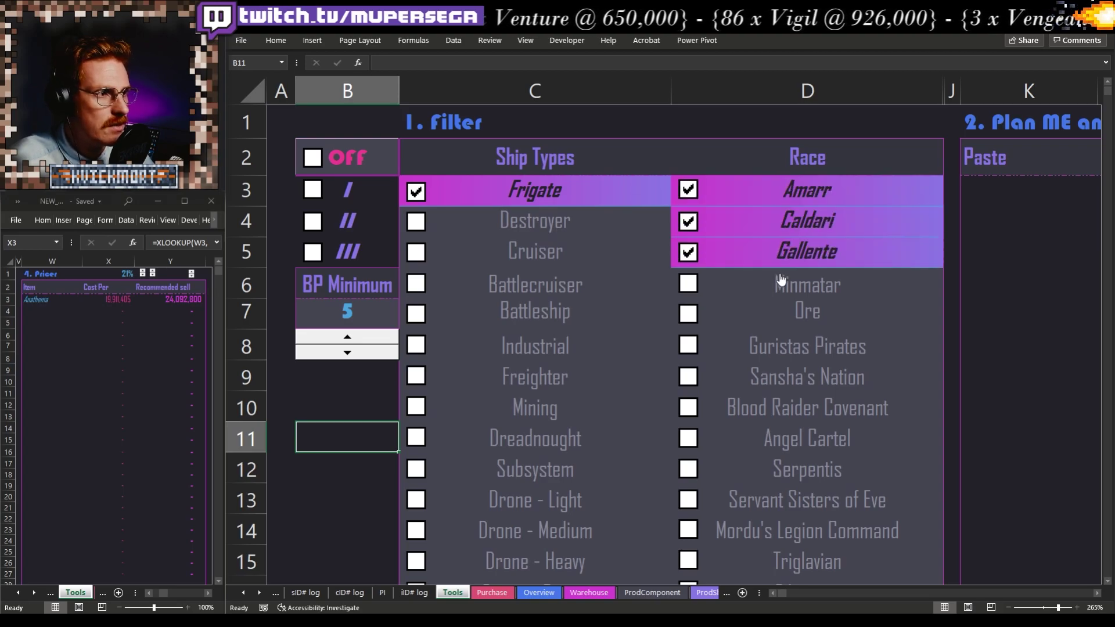
{"action": "left_click", "coordinate": [790, 284]}
{"action": "left_click", "coordinate": [343, 161]}
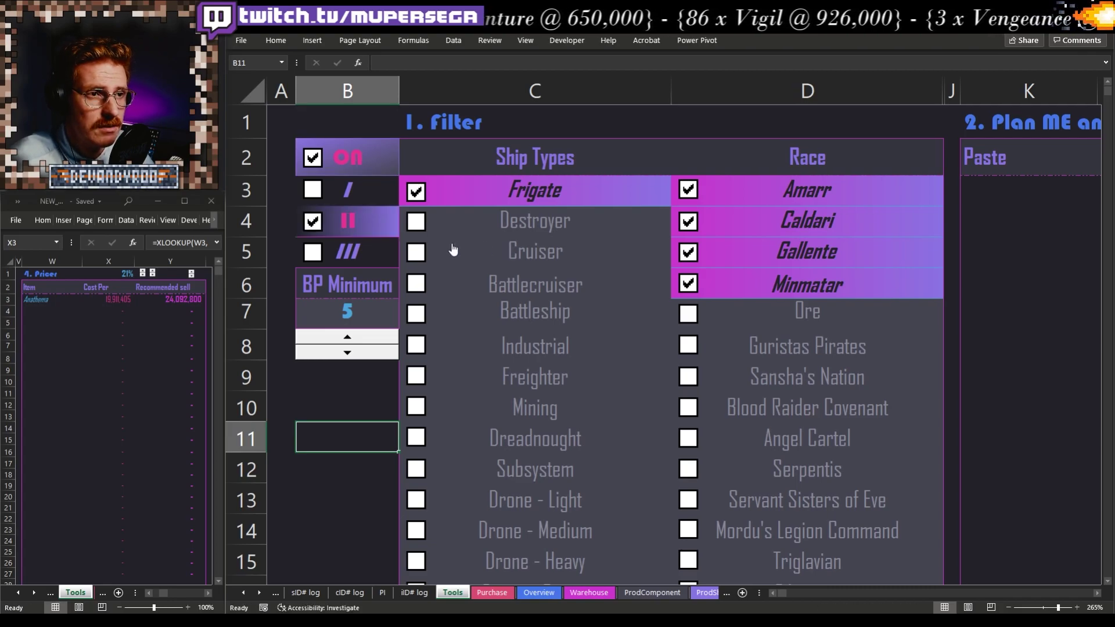
Scroll down to rows 19–31 to show the twelve Tech II frigates from Crusader to Wolf
{"action": "scroll", "coordinate": [739, 320], "scroll_direction": "down", "scroll_amount": 6}
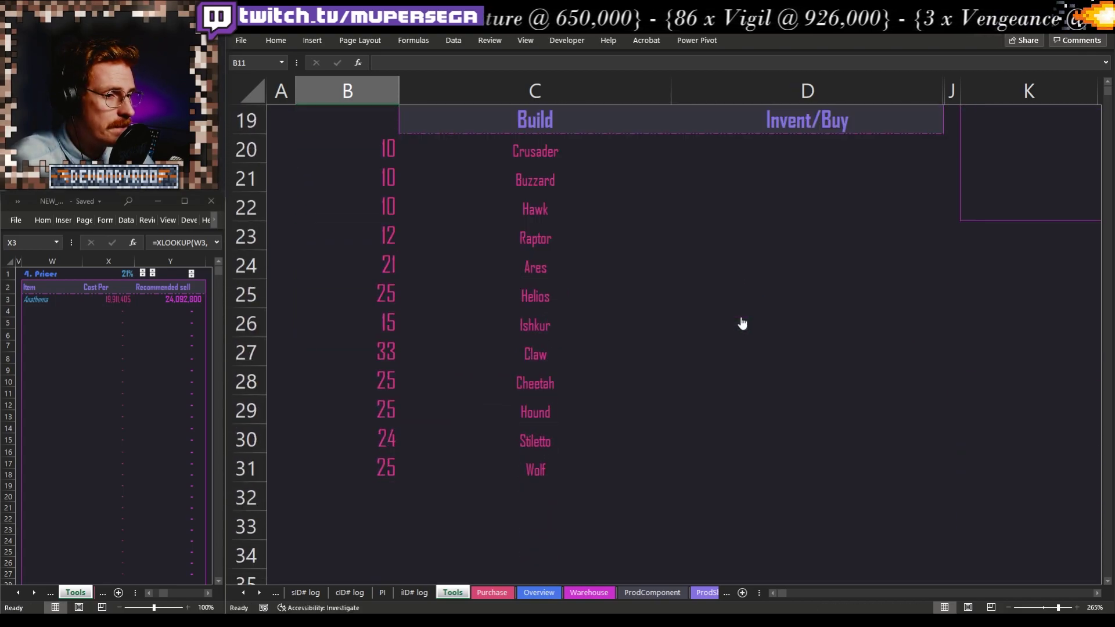